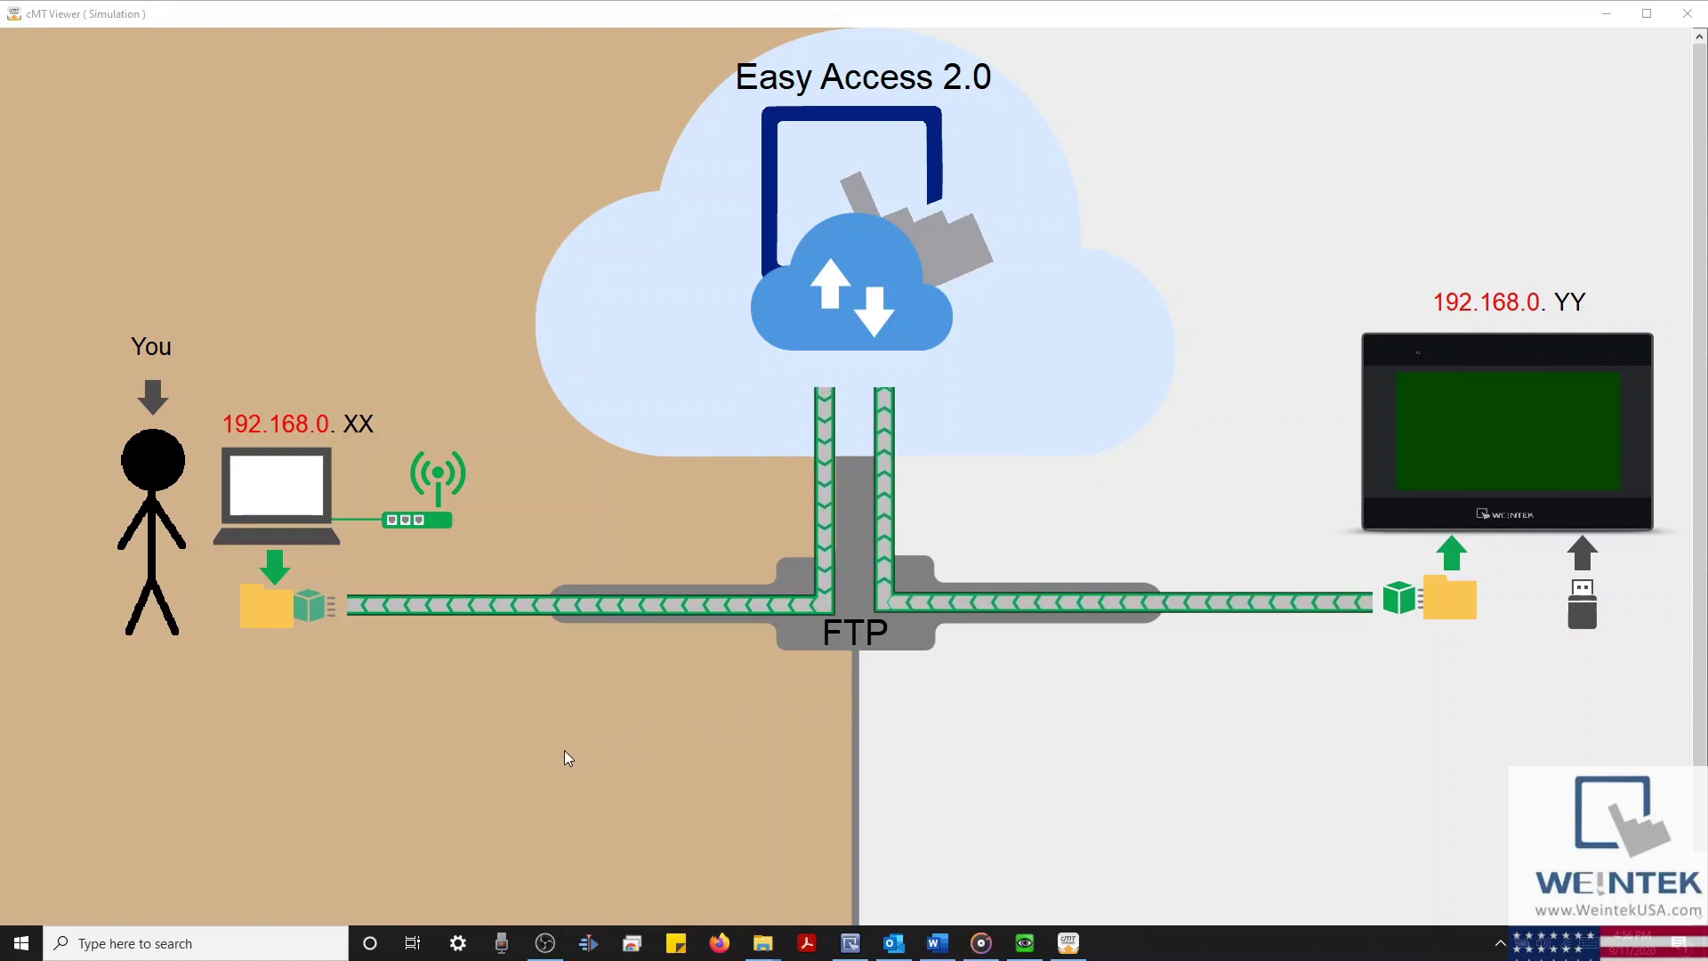
Step: Advance the FTP animation to the example ftp:// address being typed into File Explorer
click(285, 620)
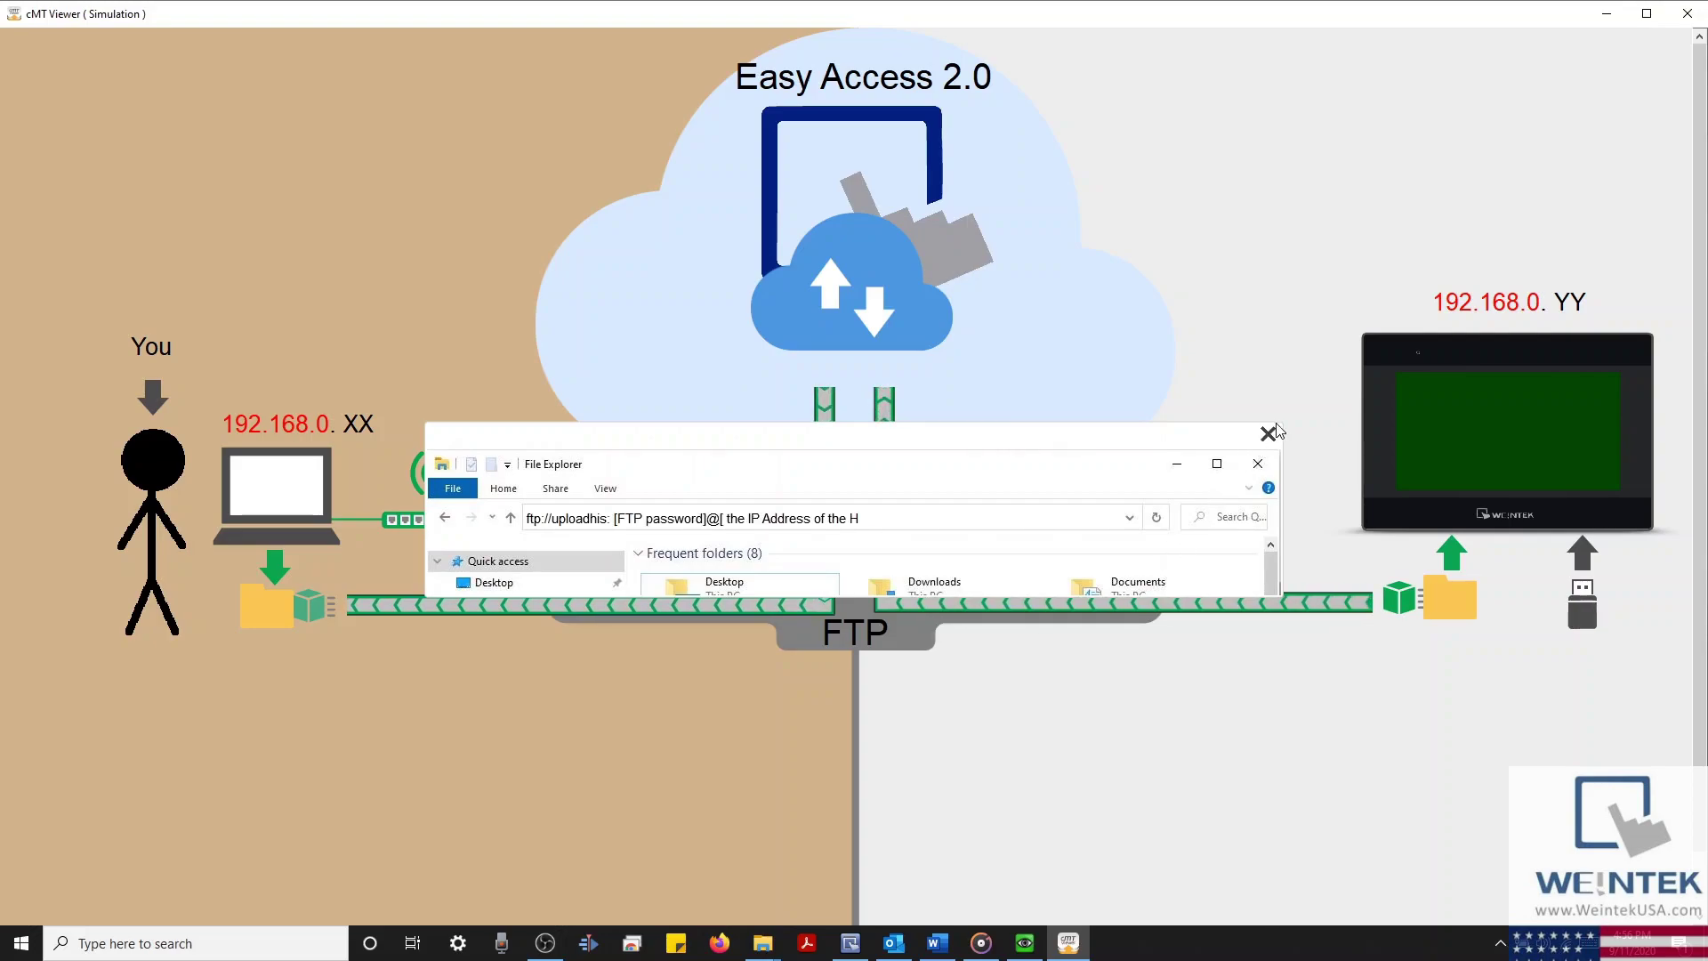
Step: Close the animation and show the HMI's Ethernet2 IP 192.168.0.10 with mask 255.255.255.0
click(1688, 14)
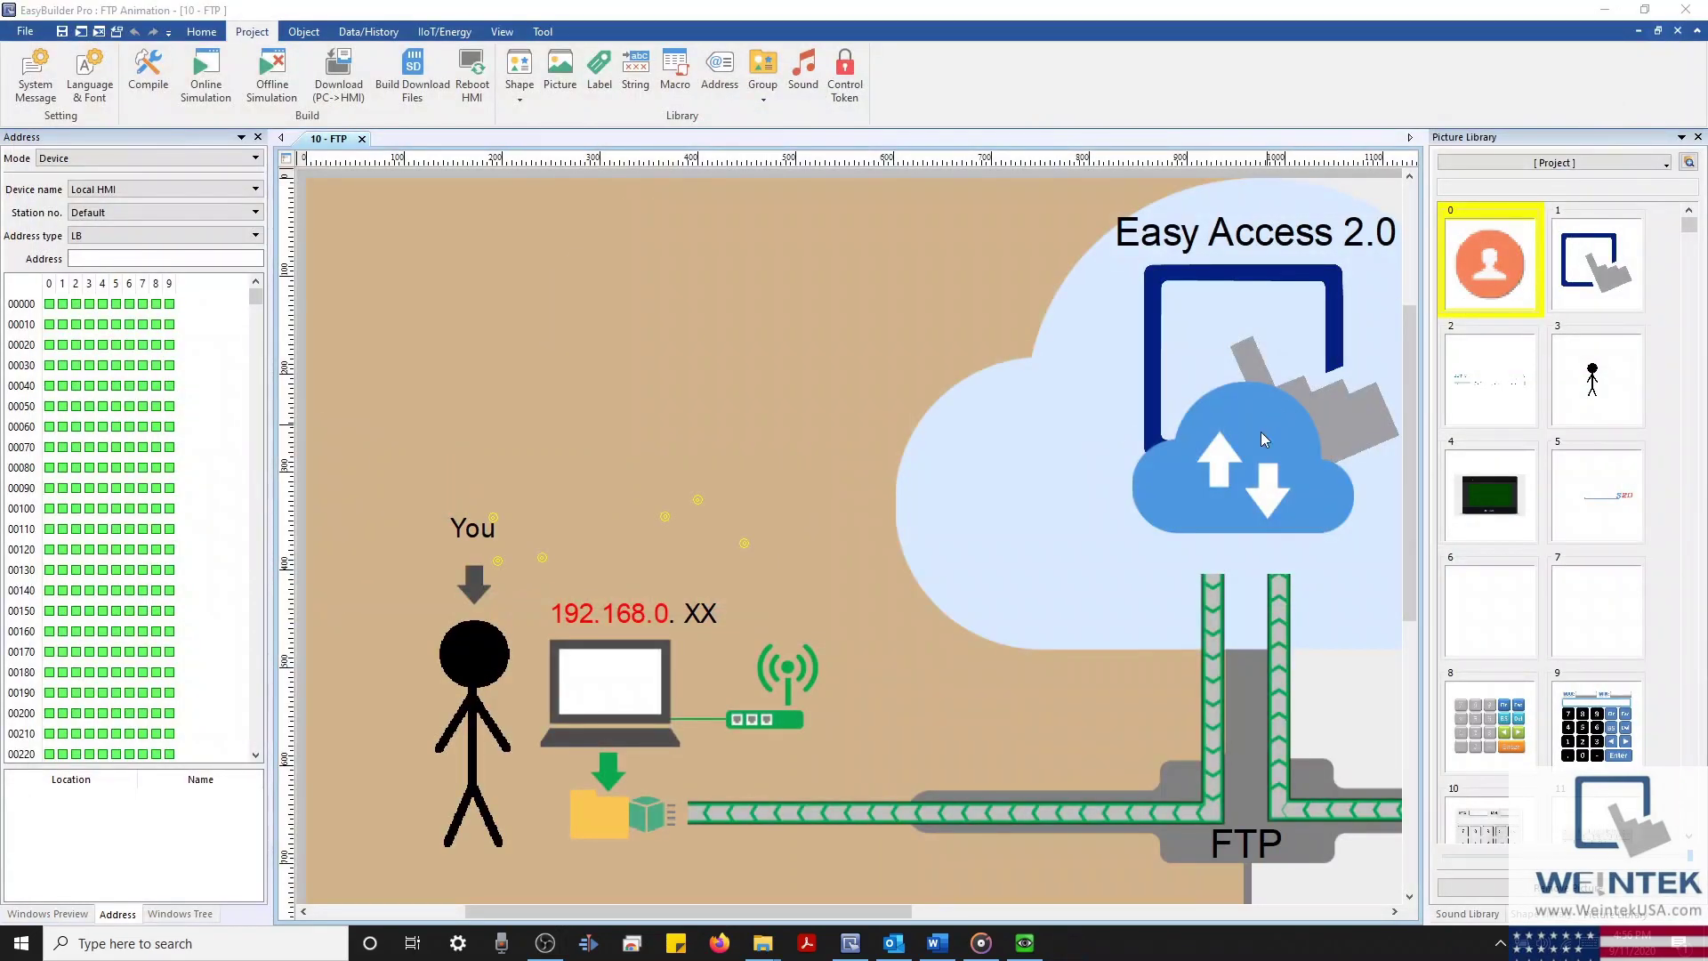
click(1017, 914)
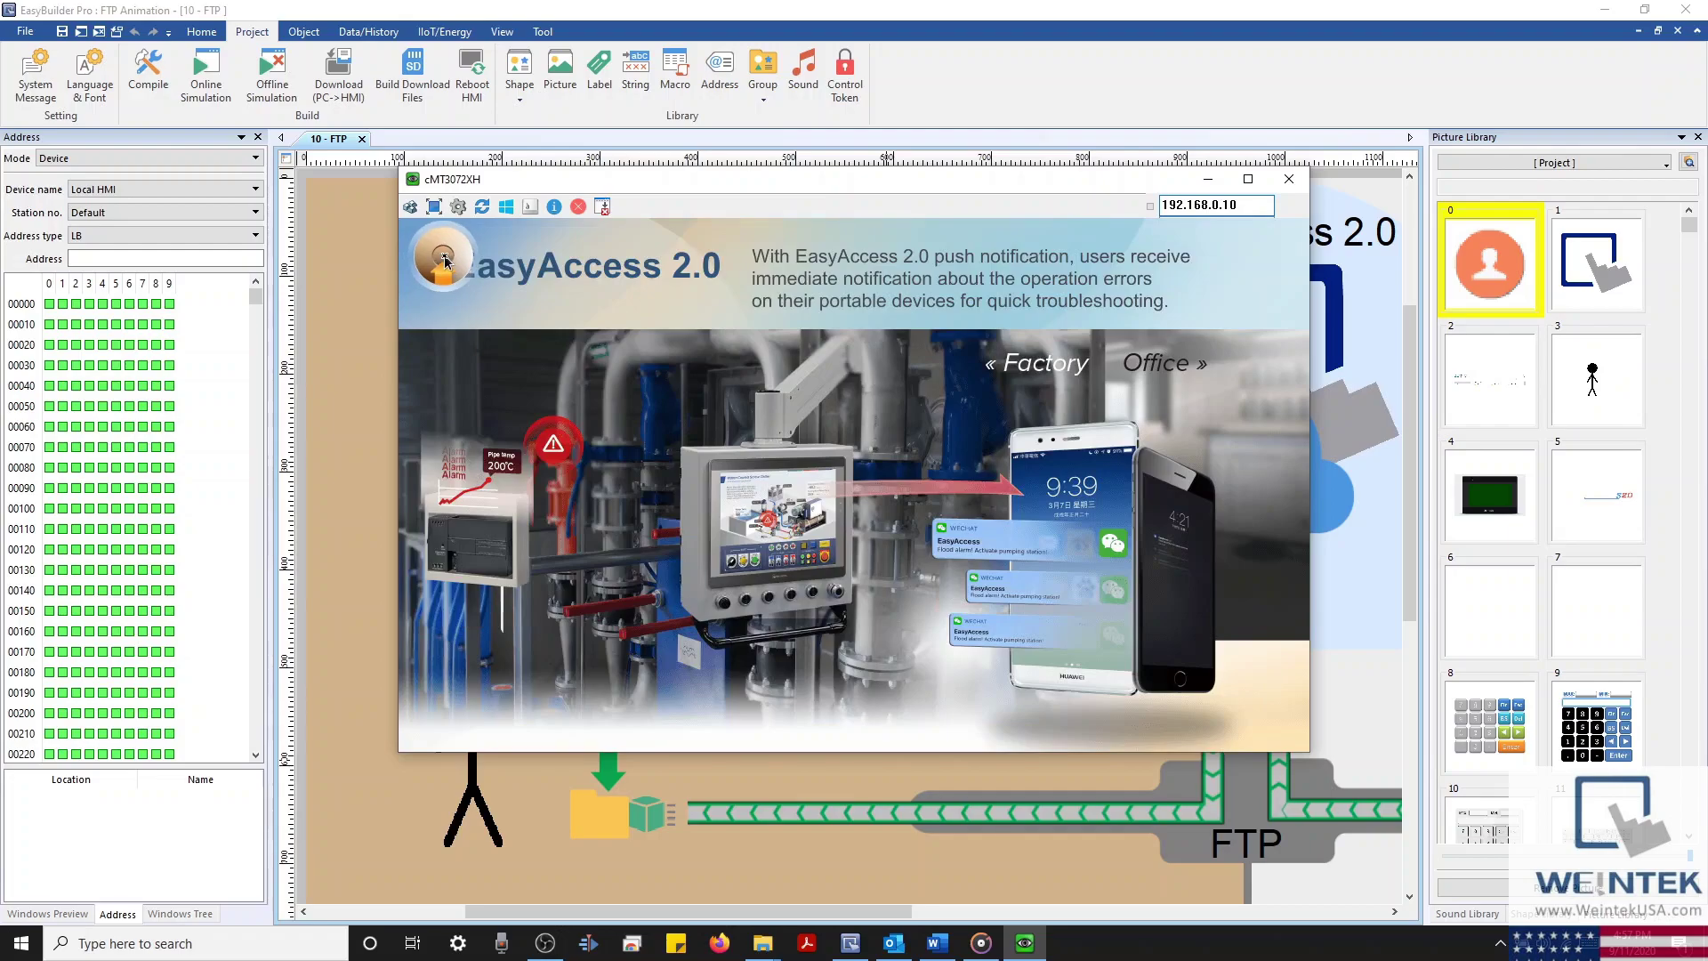
click(443, 259)
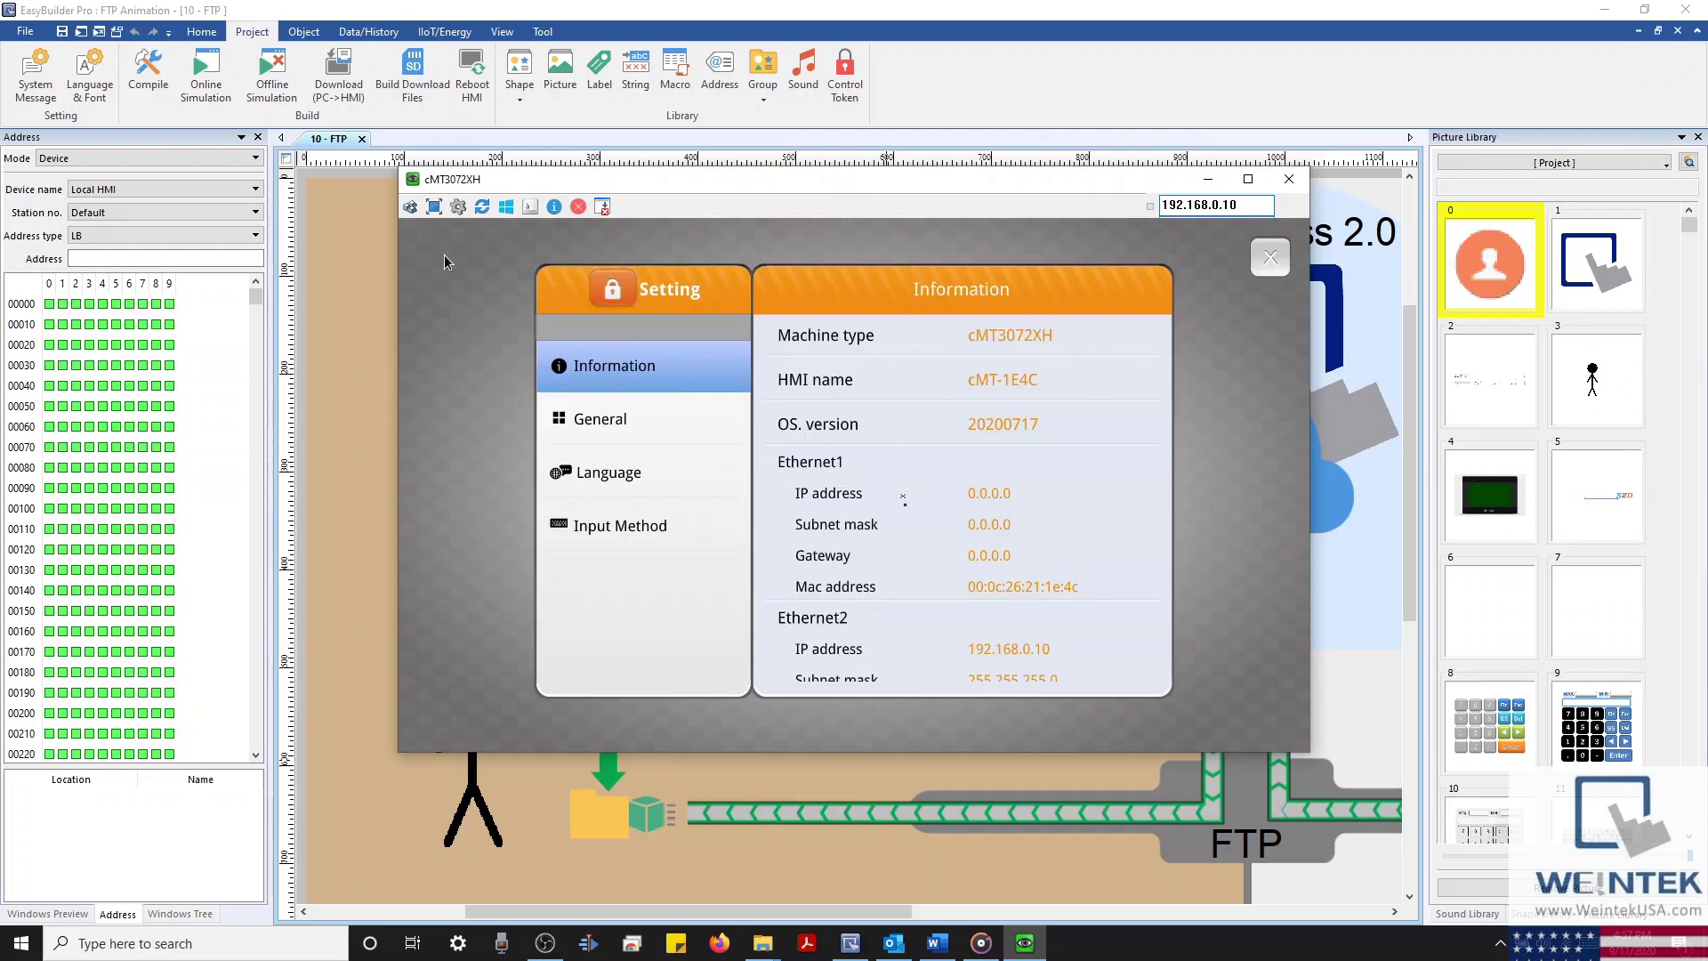
scroll(919, 442, down, 3)
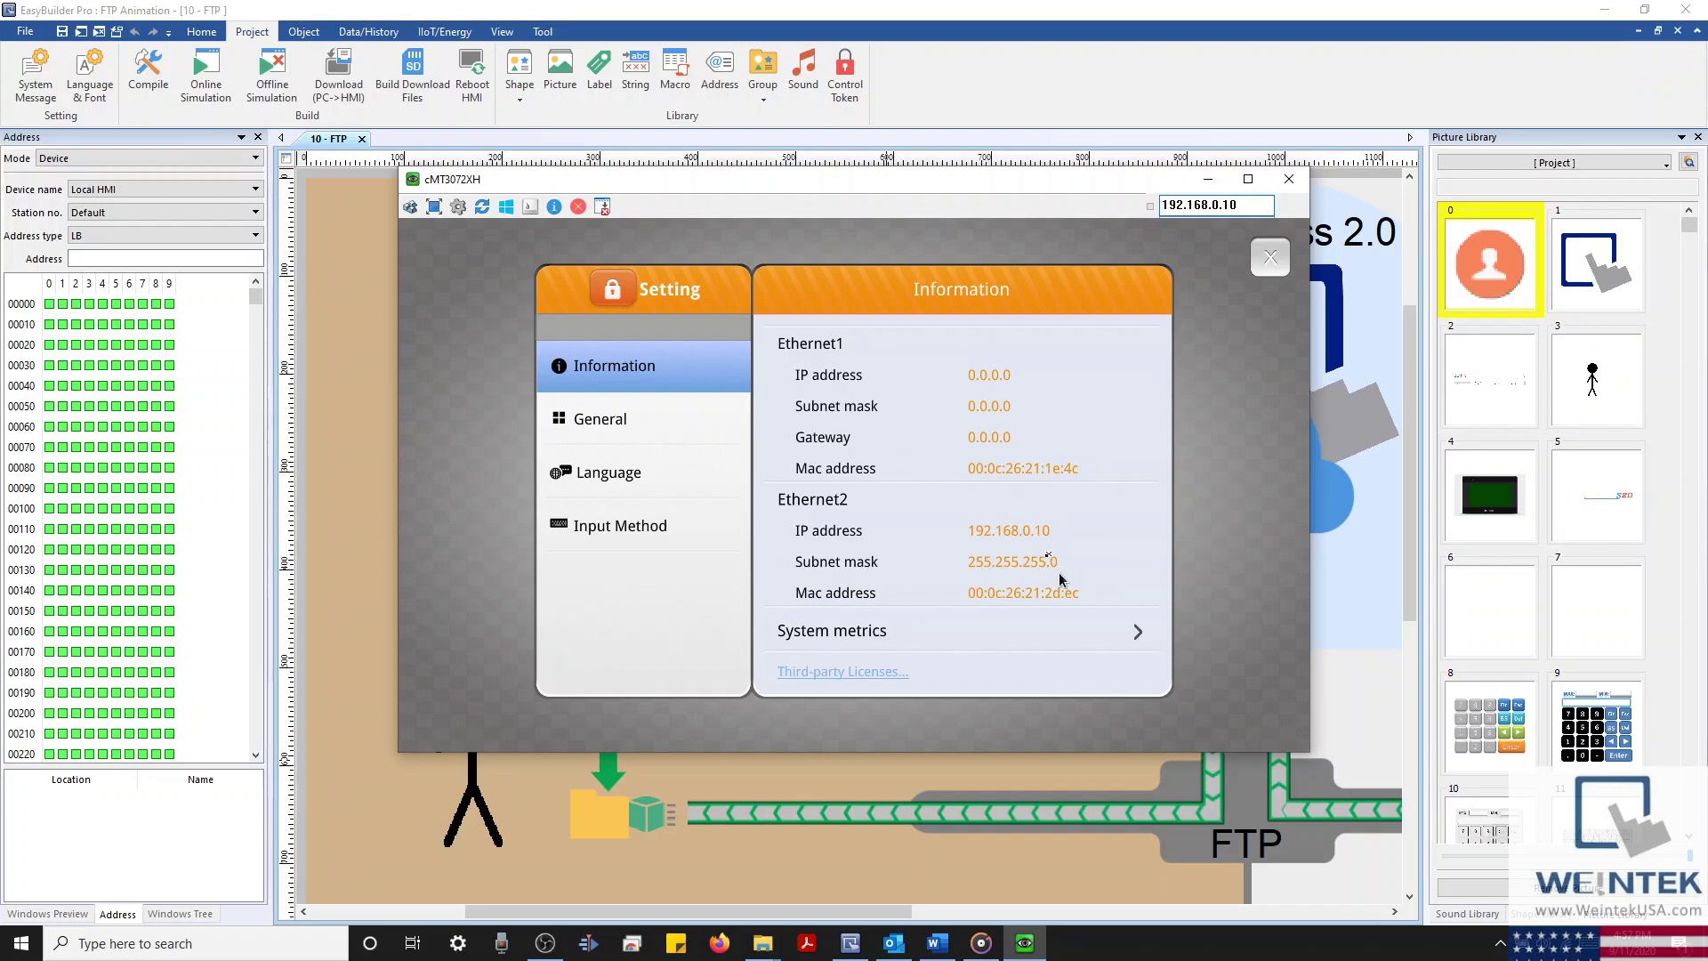
Step: Launch Control Panel from search and open the Ethernet connection's status in Network and Sharing Center
key(super+s)
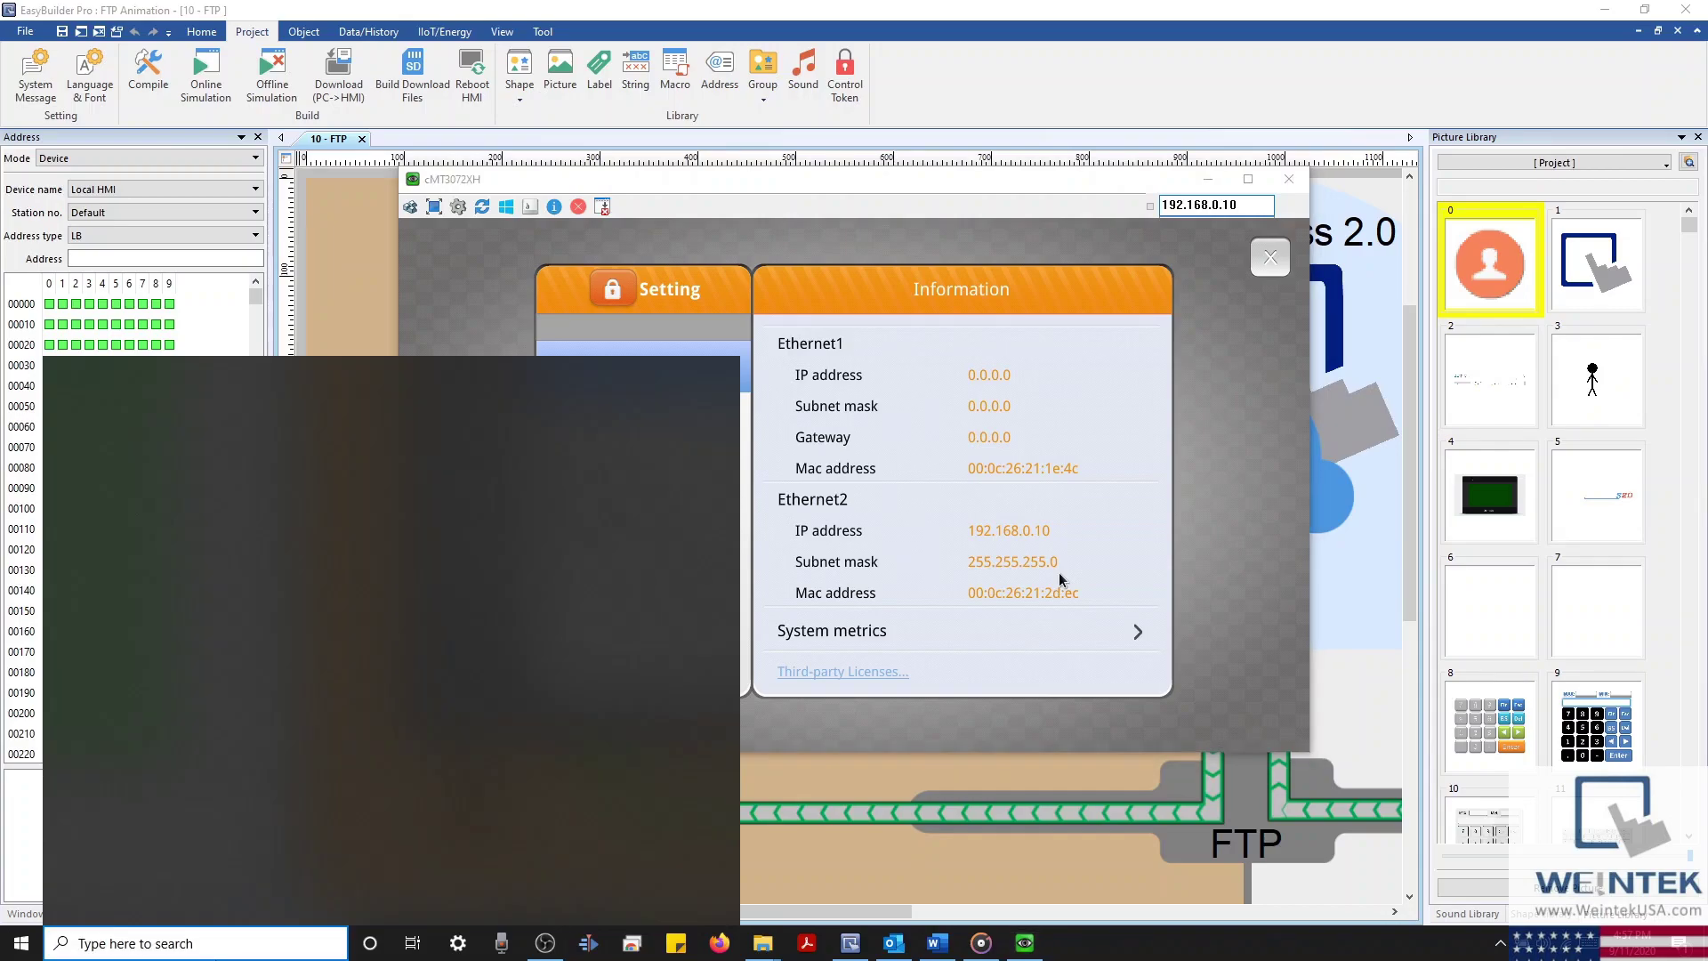
text(control panel)
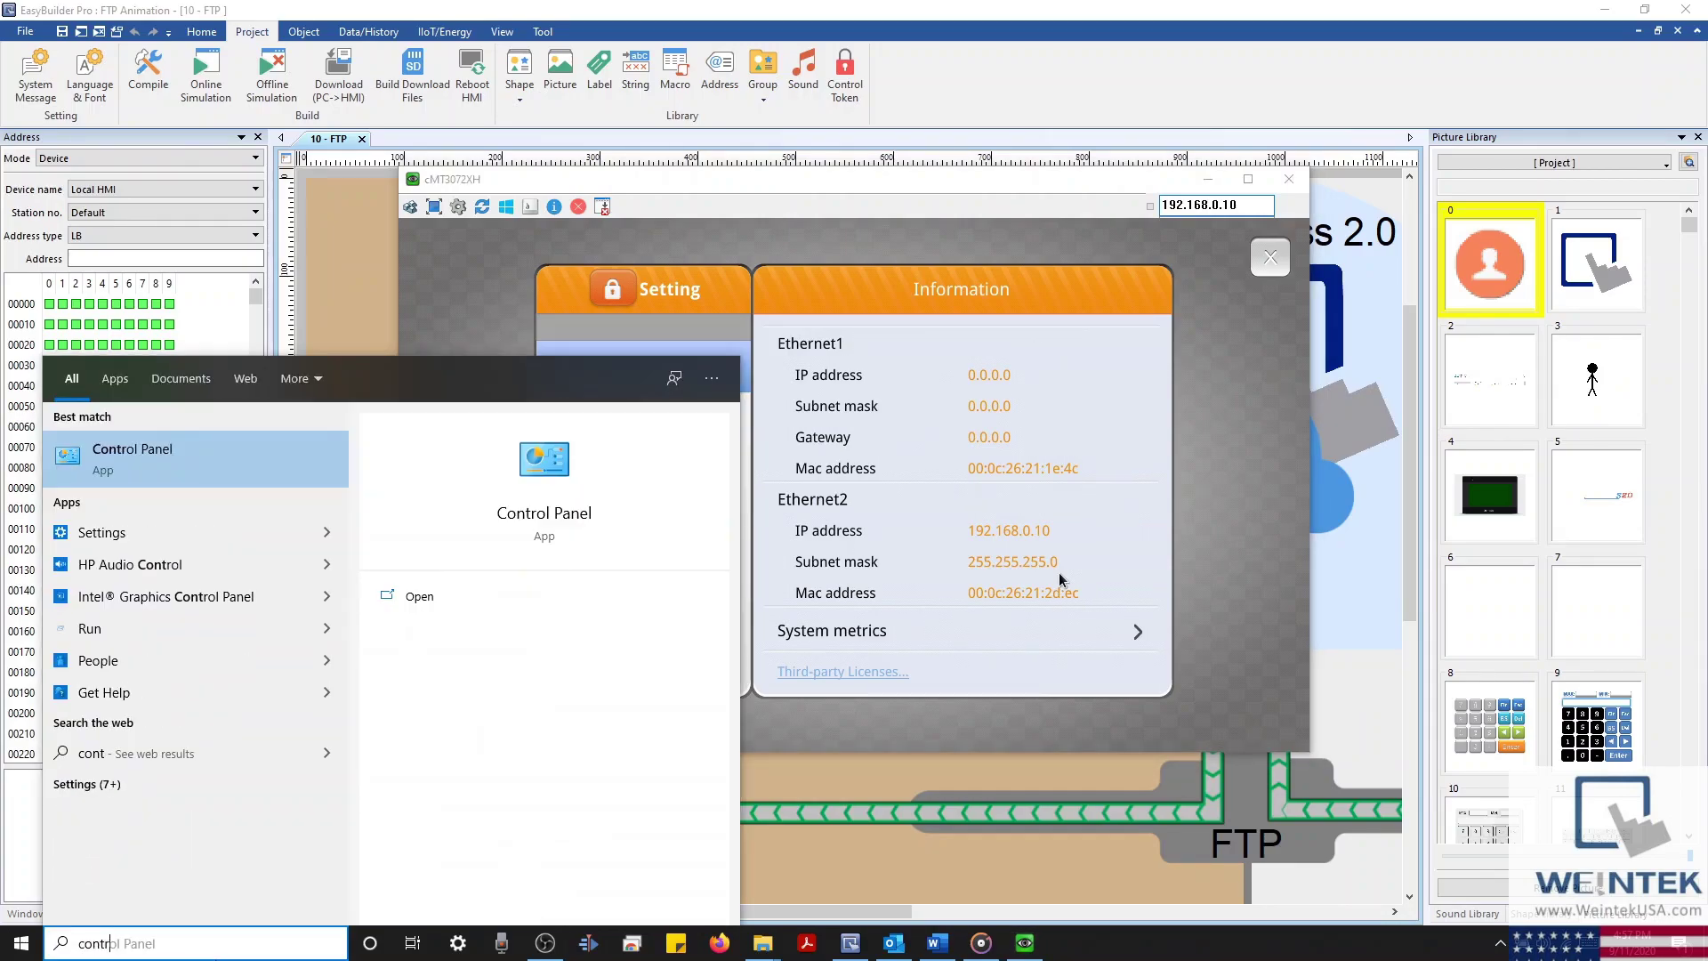
key(Return)
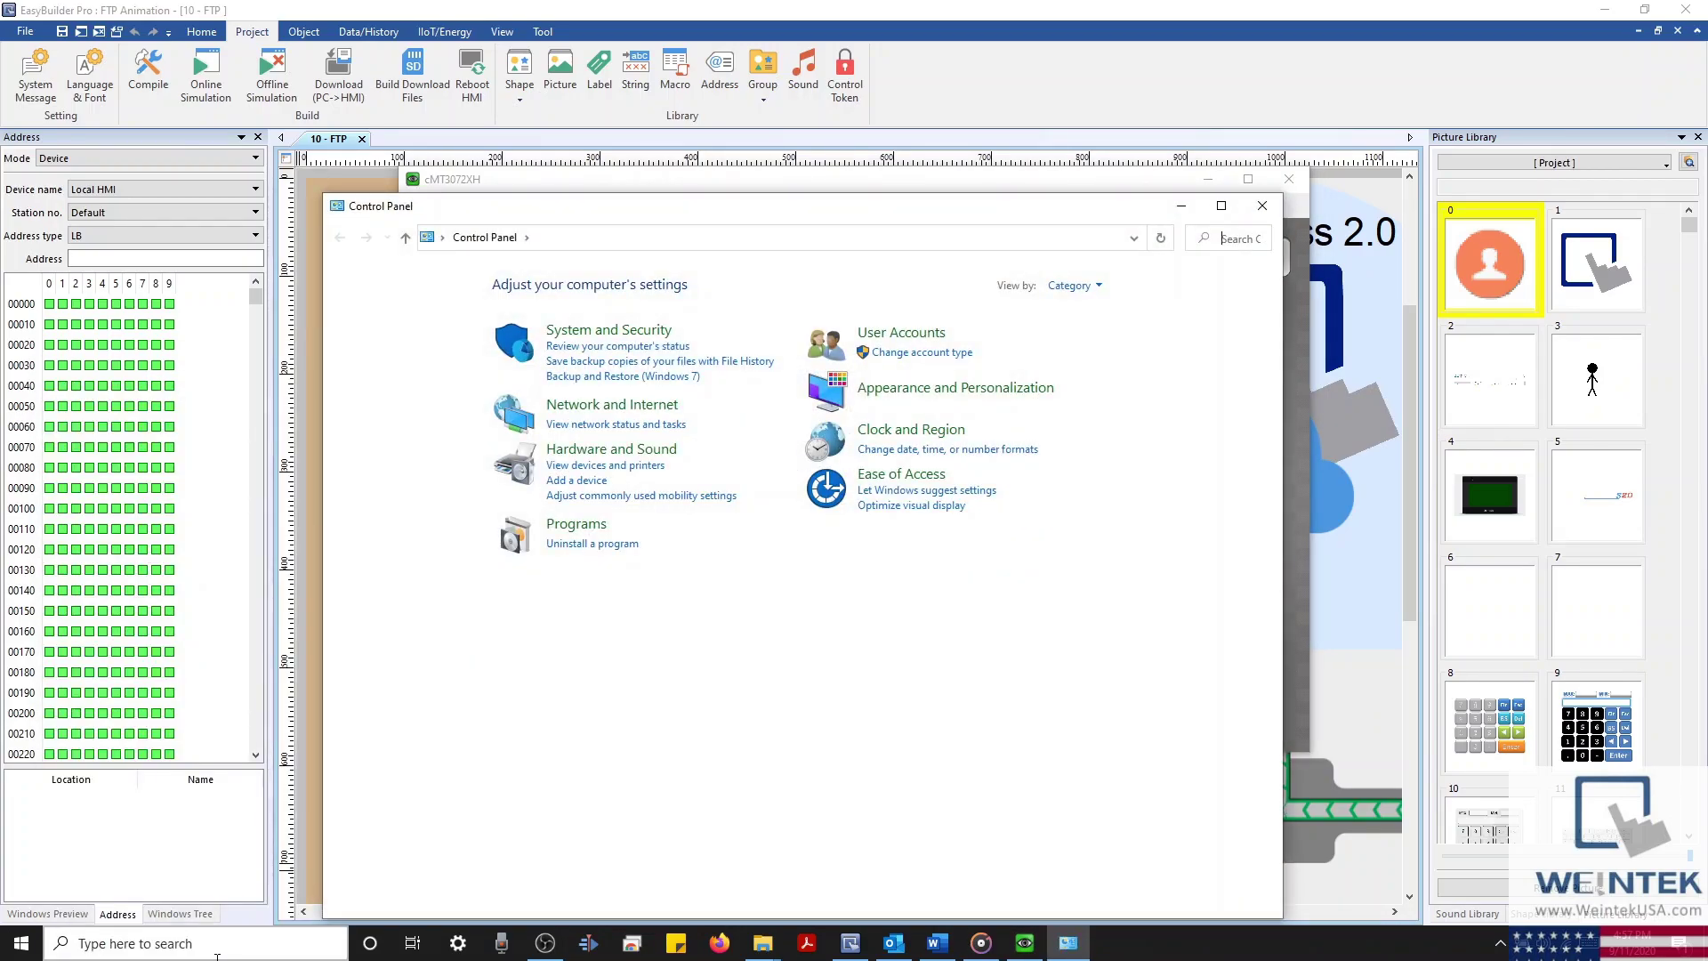
click(612, 407)
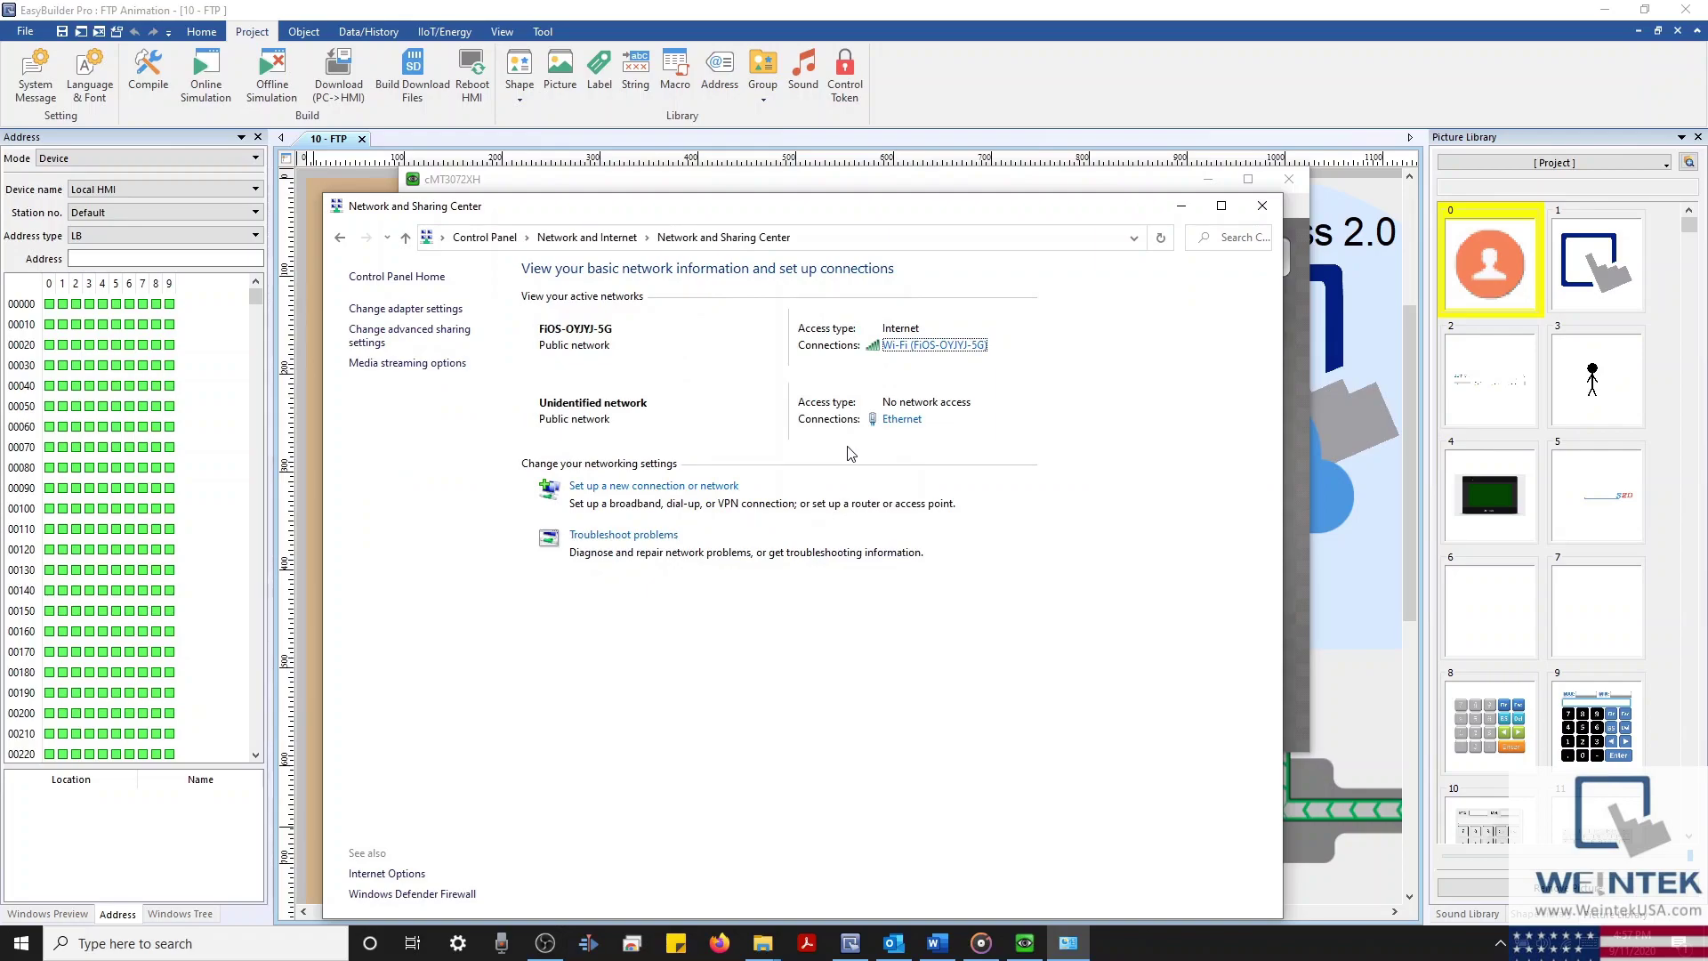
click(901, 421)
drag(898, 306, 861, 317)
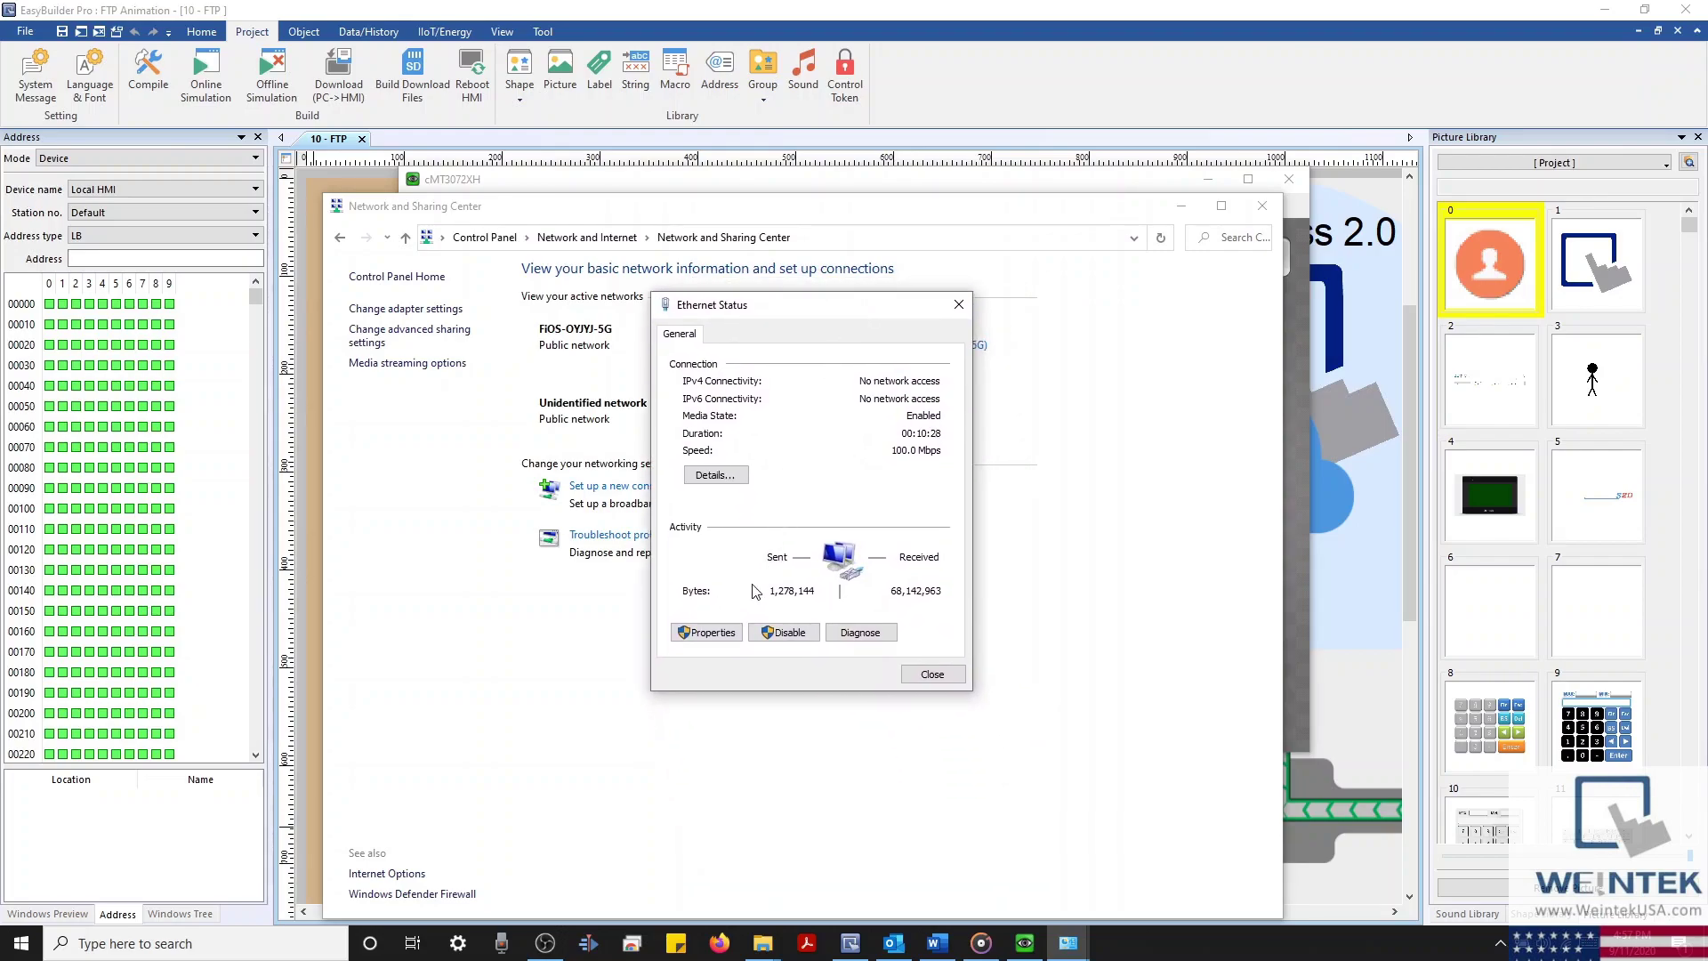
Step: Enter static IPv4 address 192.168.0.5 and subnet mask 255.255.255.0 for the Ethernet adapter
click(711, 632)
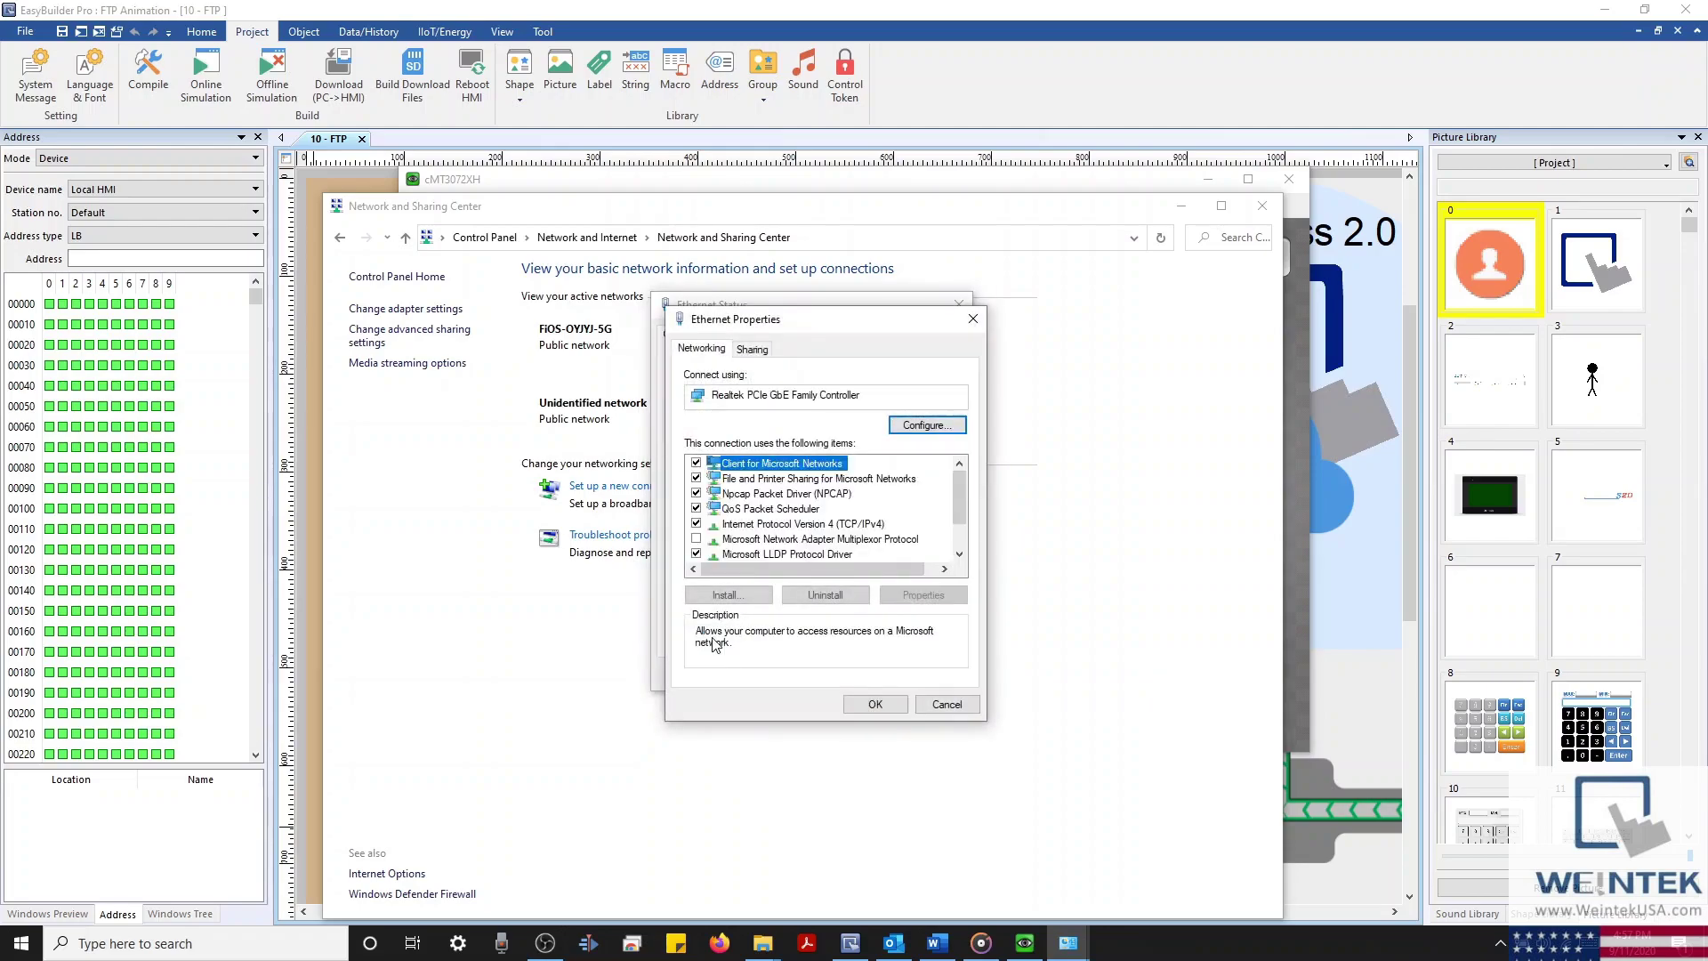
double_click(782, 525)
drag(853, 394, 1072, 363)
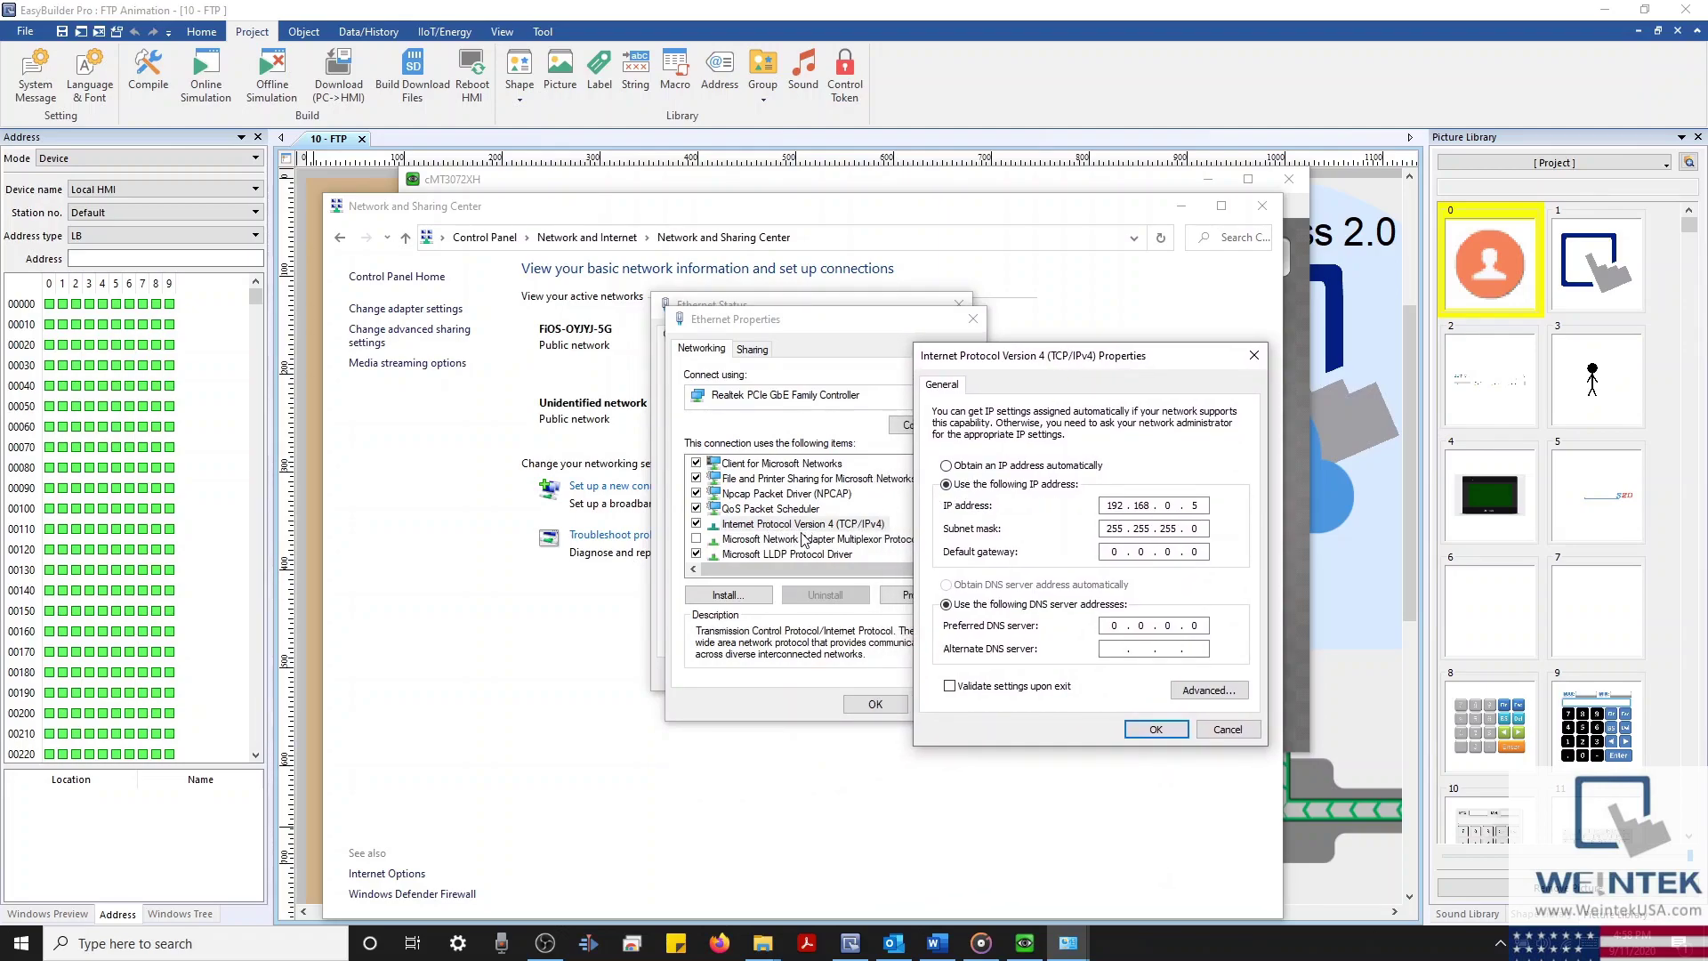
double_click(1122, 509)
double_click(1145, 506)
double_click(1168, 506)
double_click(1189, 505)
double_click(1144, 530)
double_click(1168, 530)
double_click(1194, 529)
drag(996, 179, 640, 263)
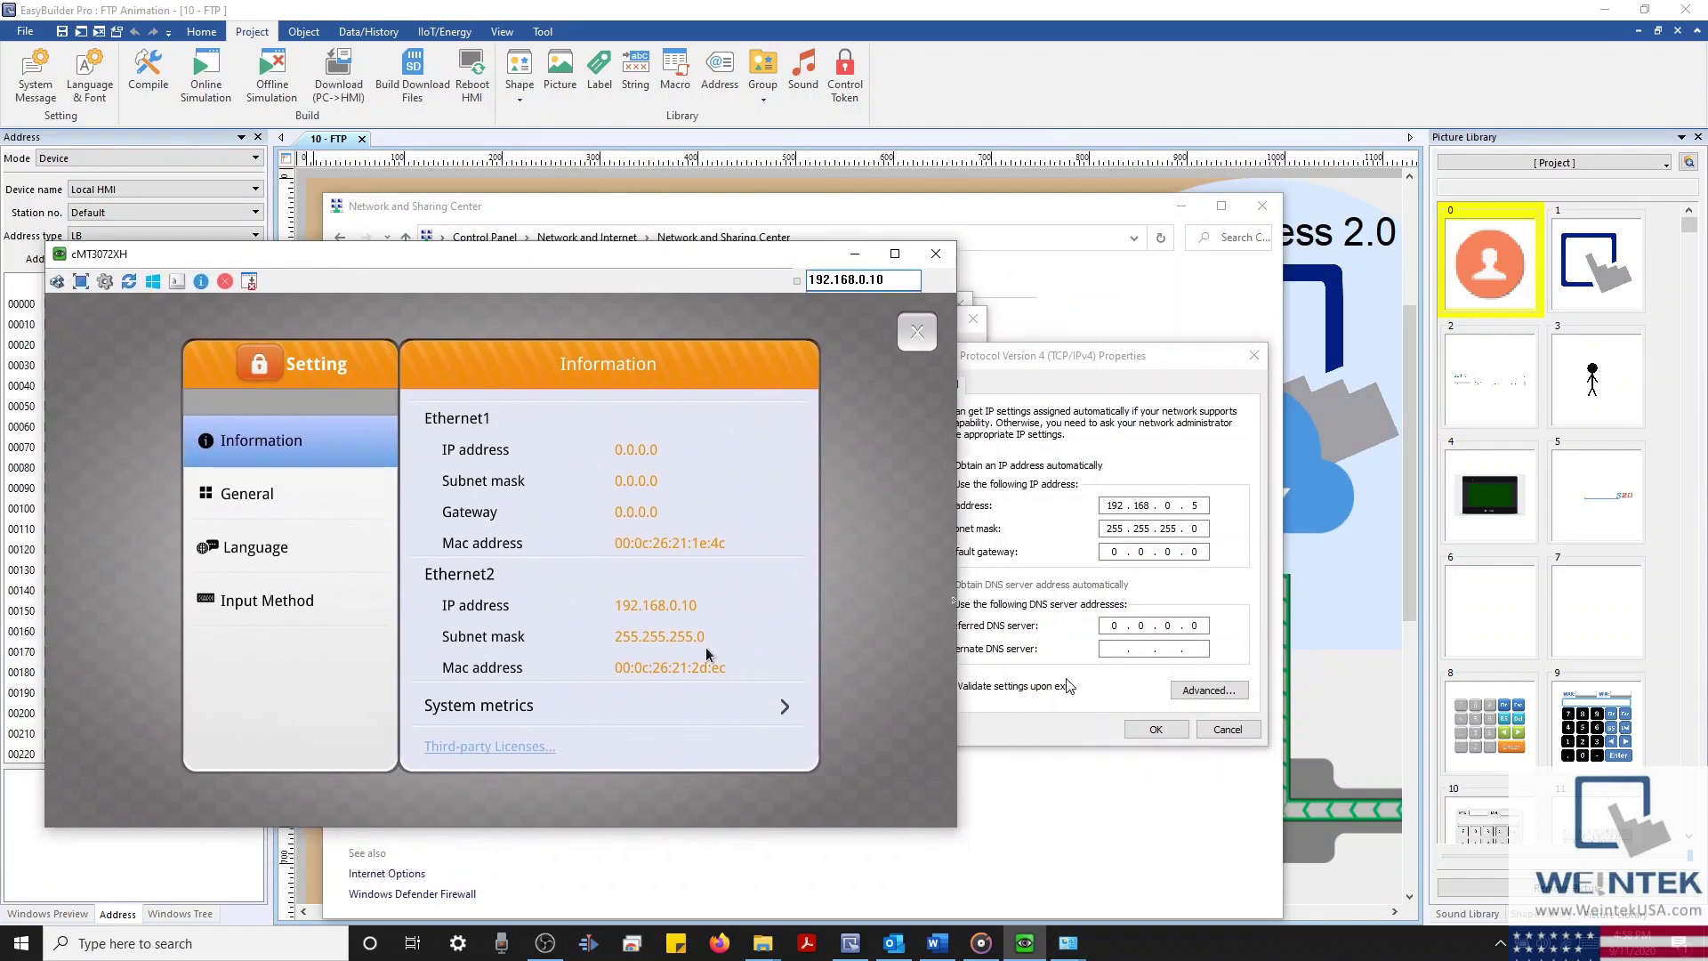
Step: Save the IPv4 settings despite the gateway warning and close the network windows
click(1155, 729)
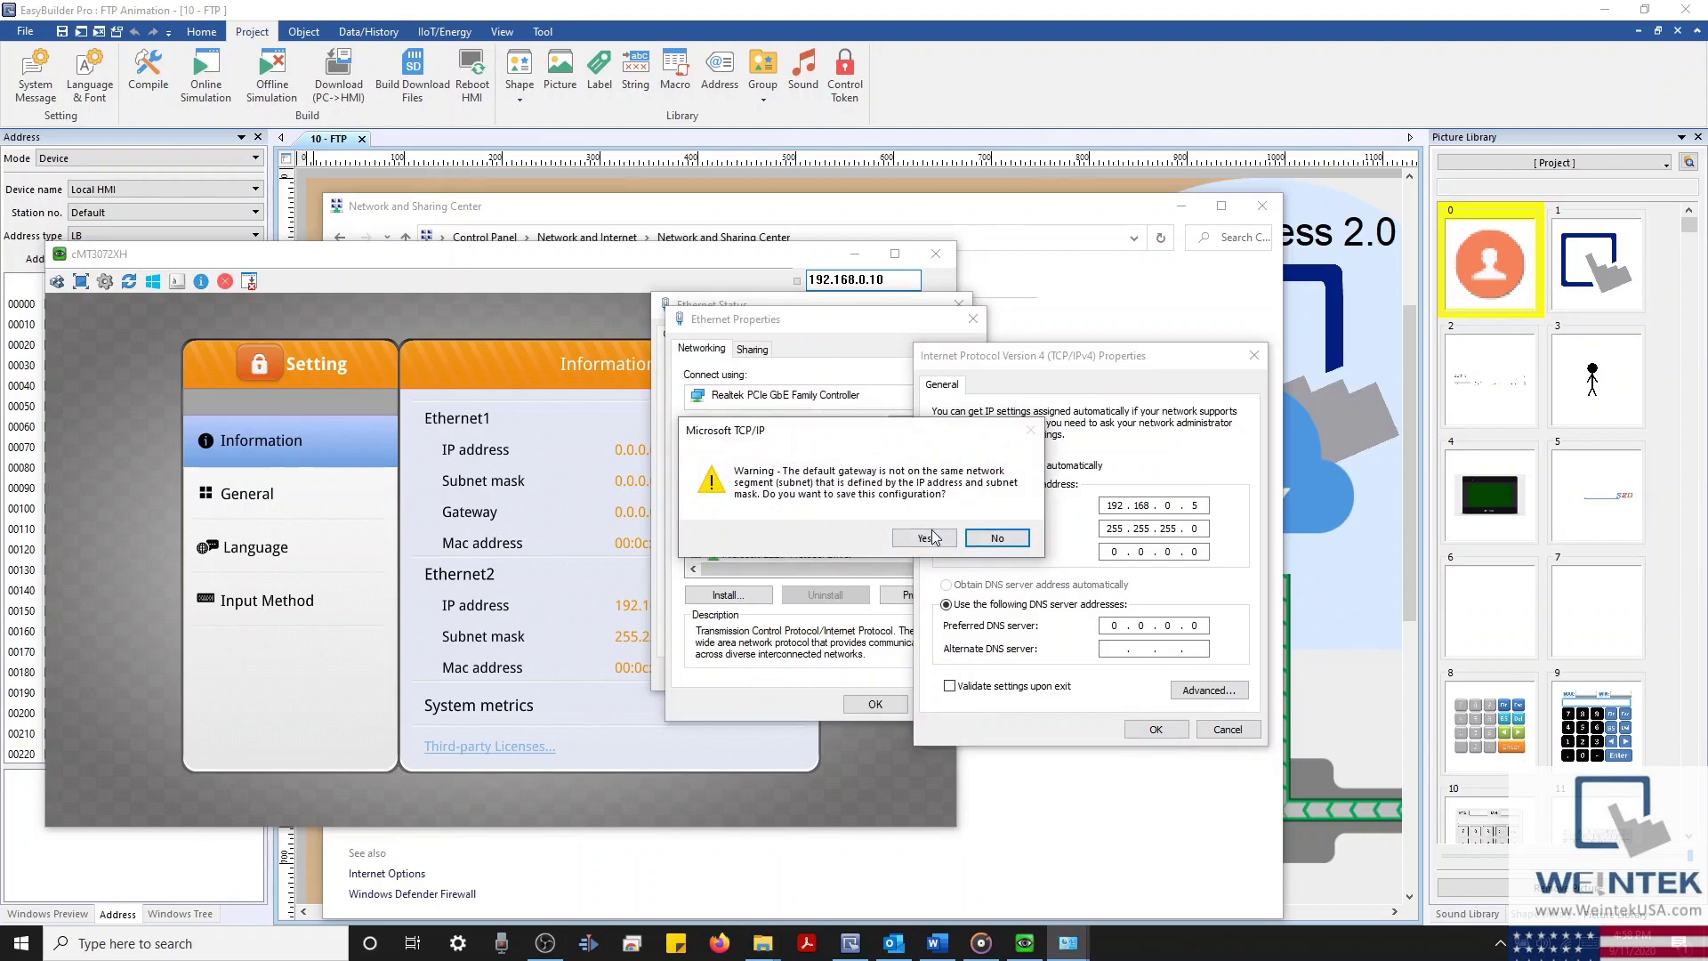
click(927, 539)
click(875, 704)
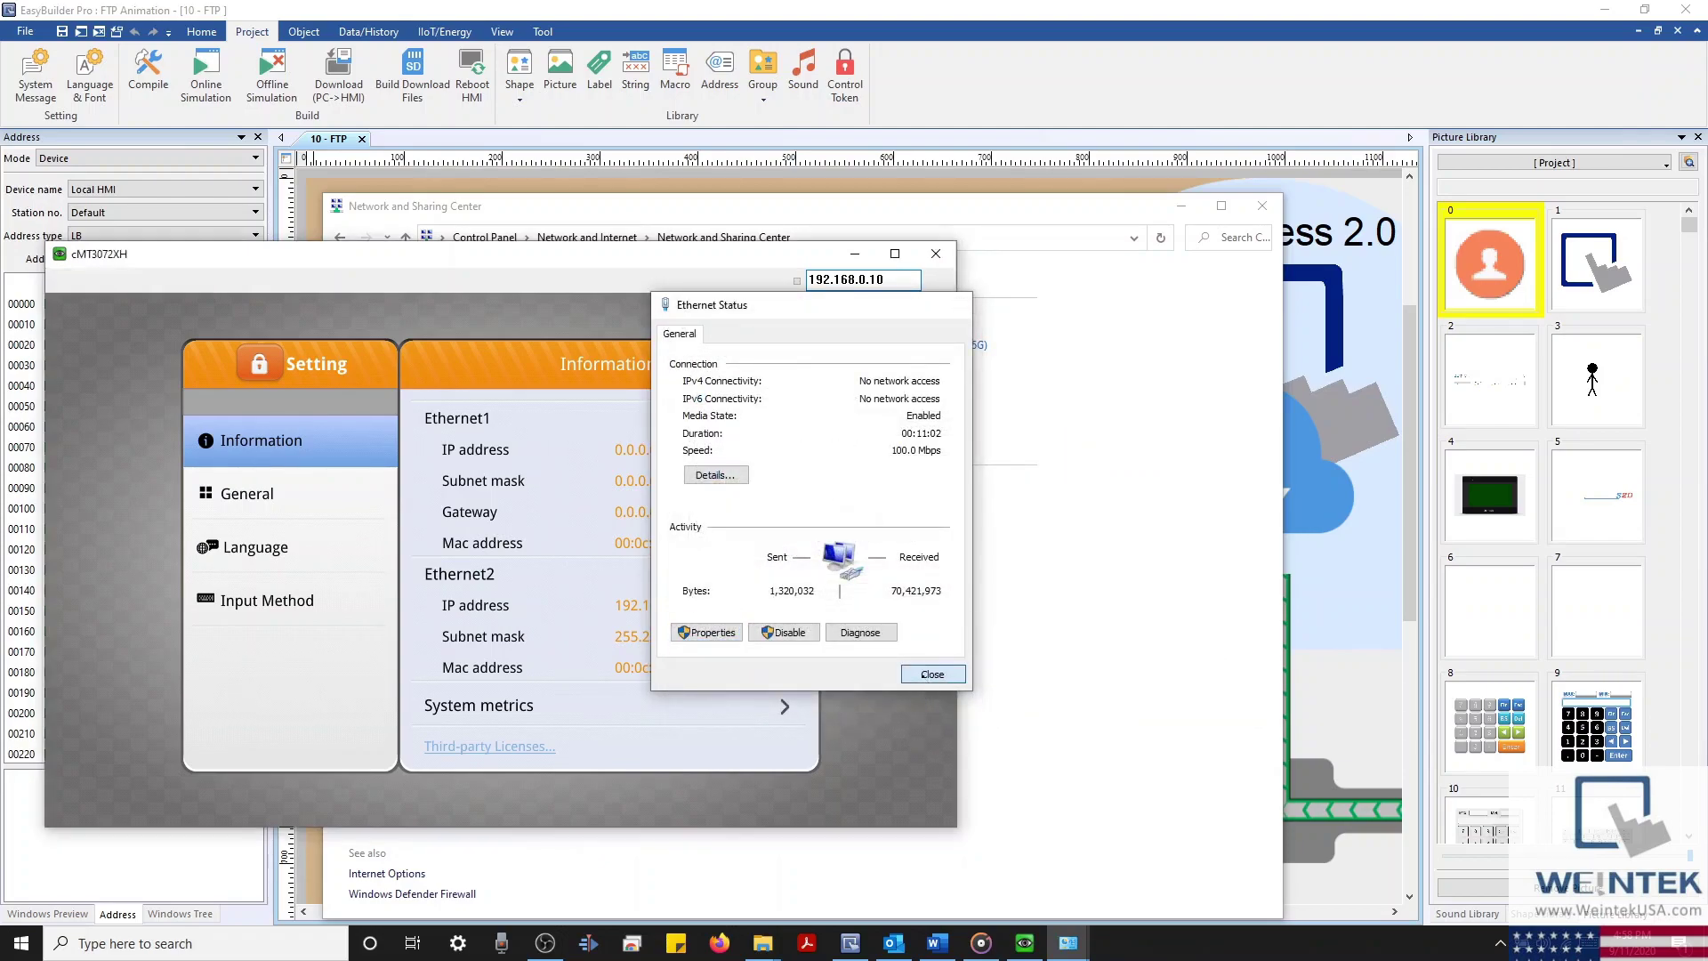
click(926, 670)
click(1180, 211)
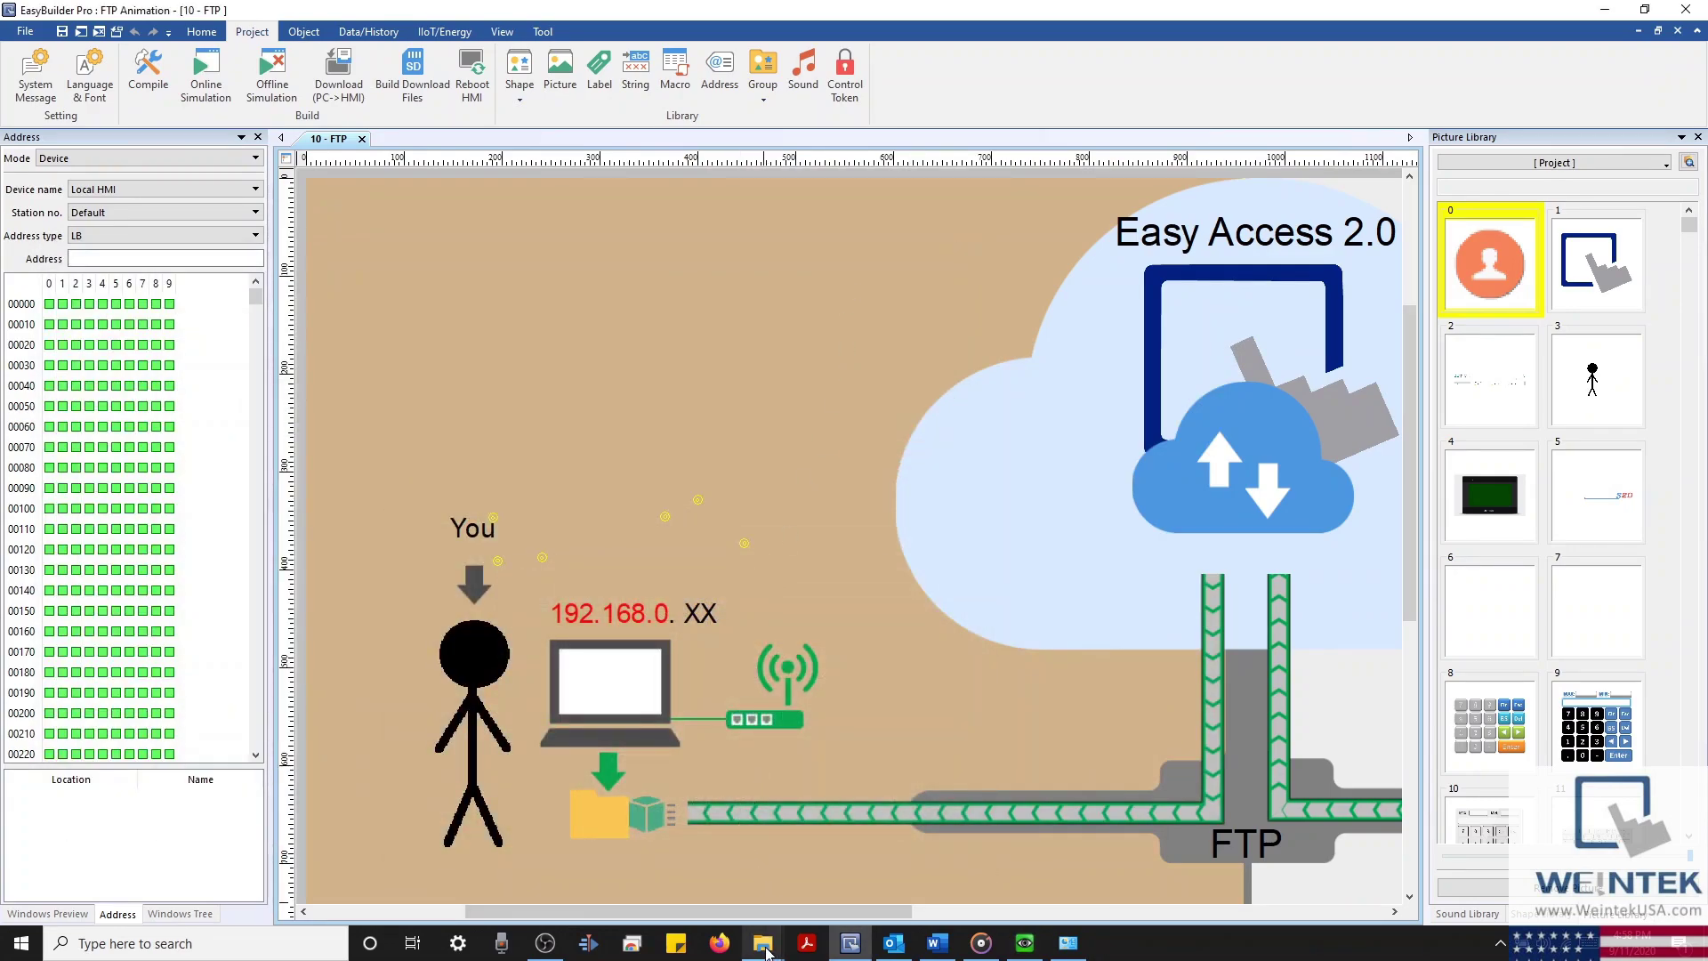
Step: In a new File Explorer window, go to the FTP address at 192.168.0.10 with the FTP login
right_click(763, 941)
click(713, 849)
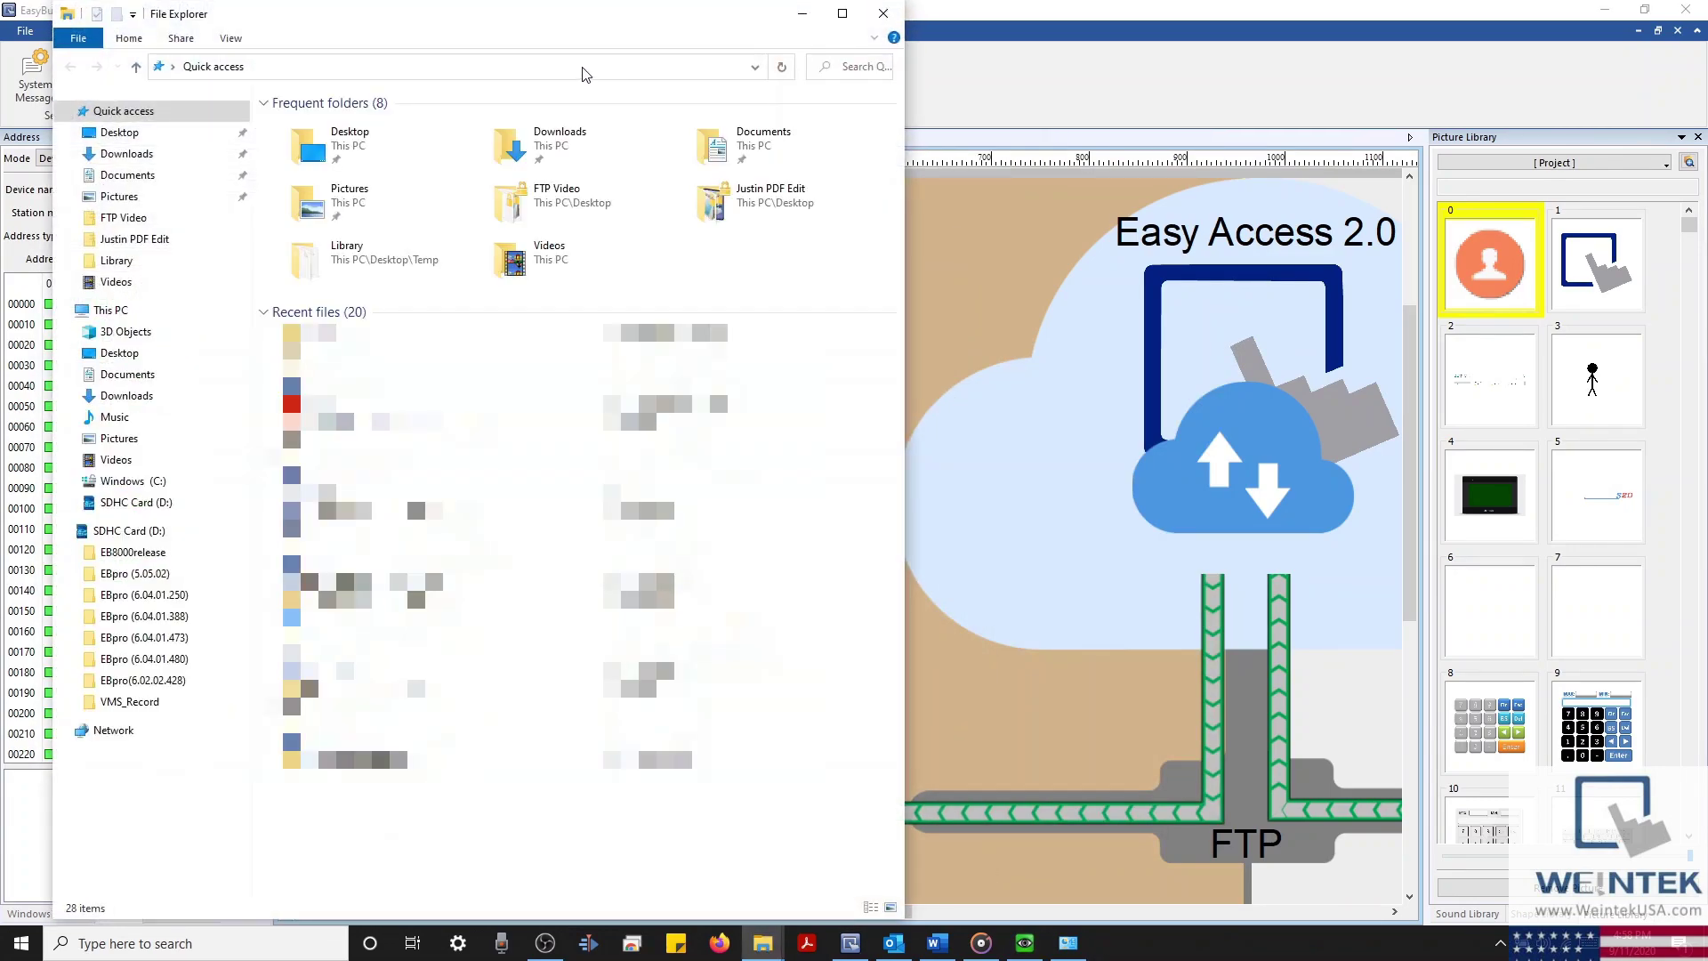
click(584, 66)
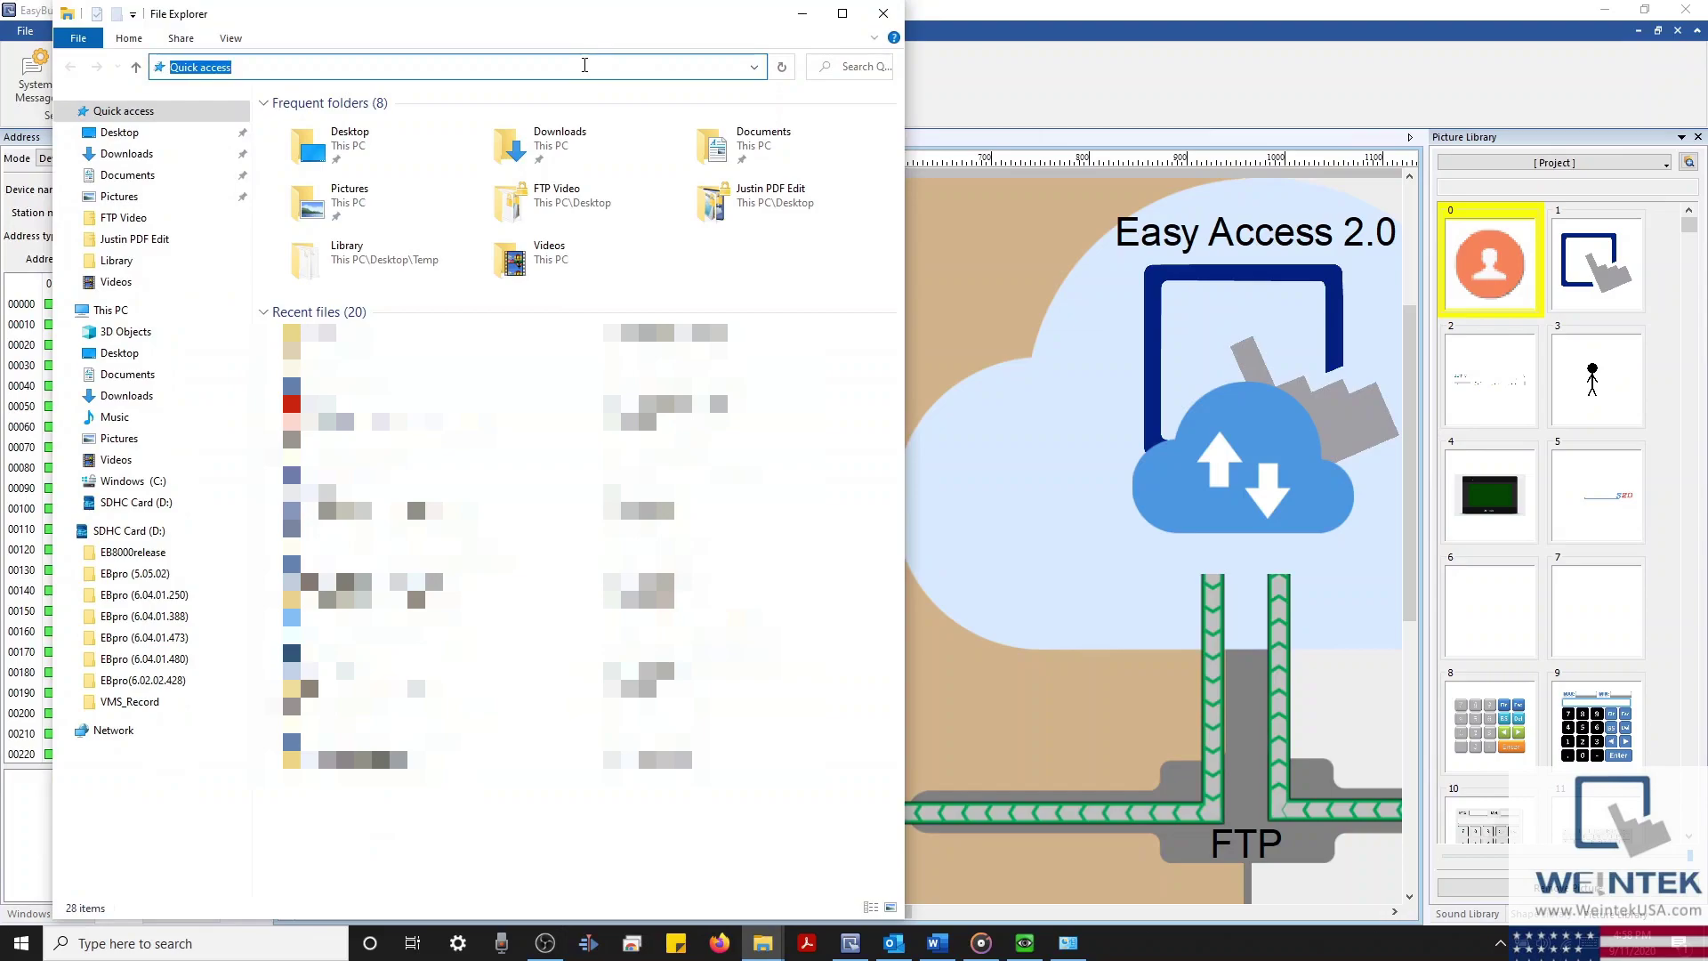
text(ftp://uploadhis)
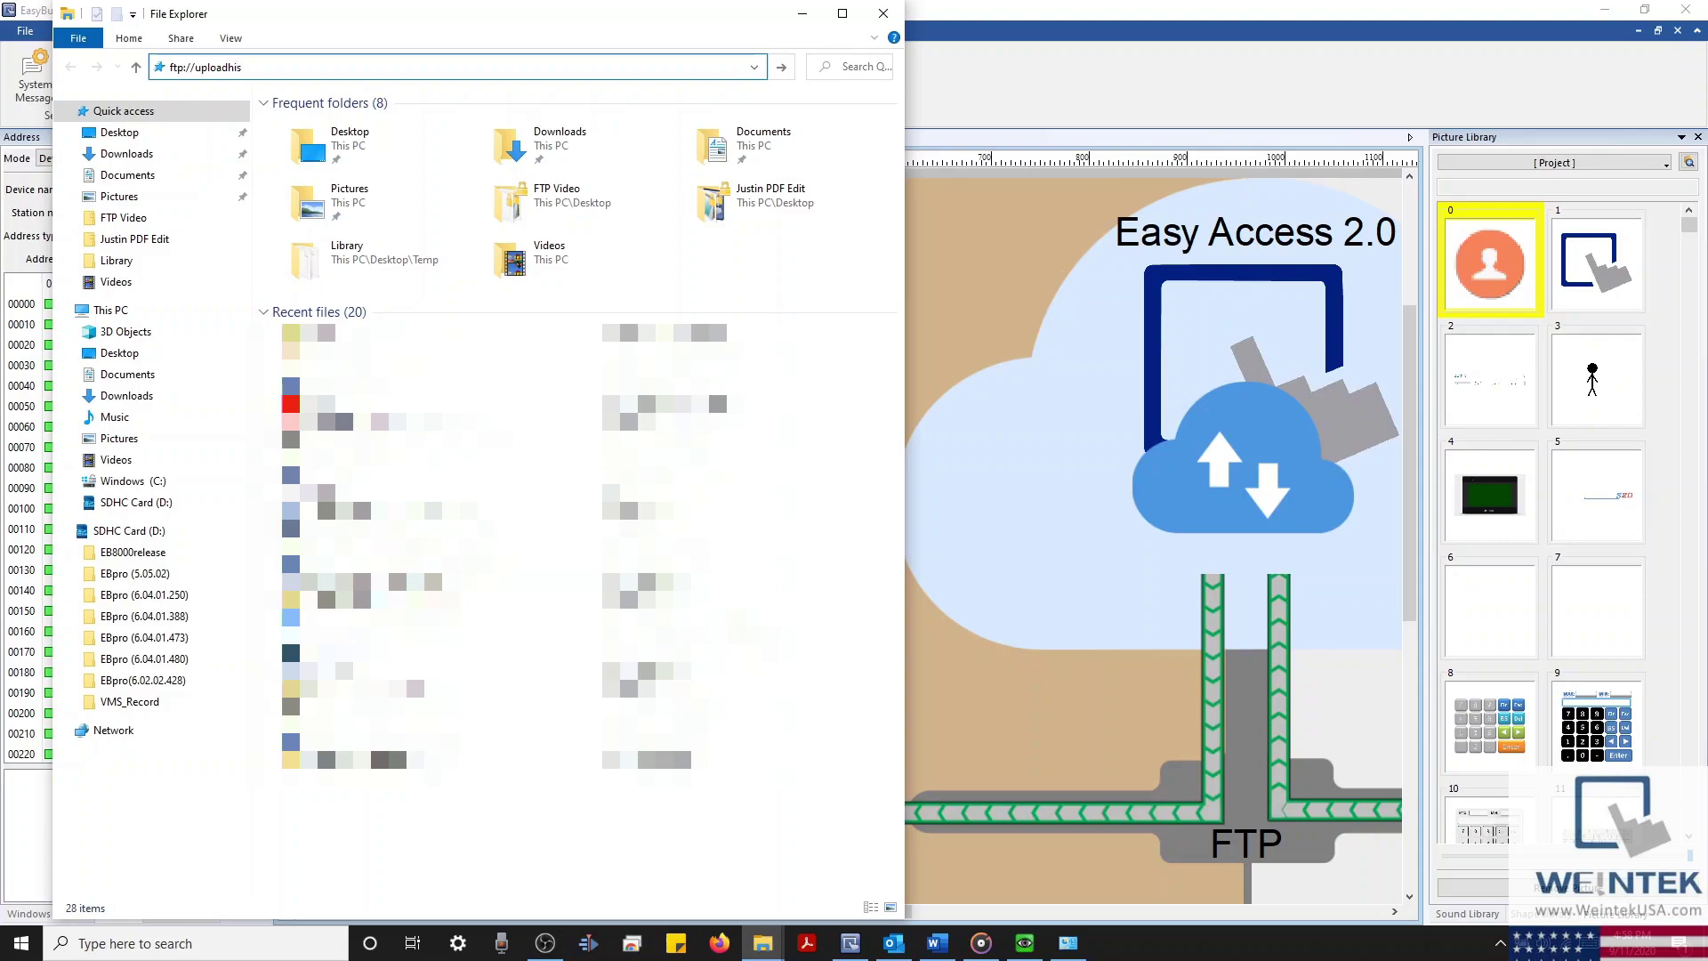
text(:111111@192.168.0.10)
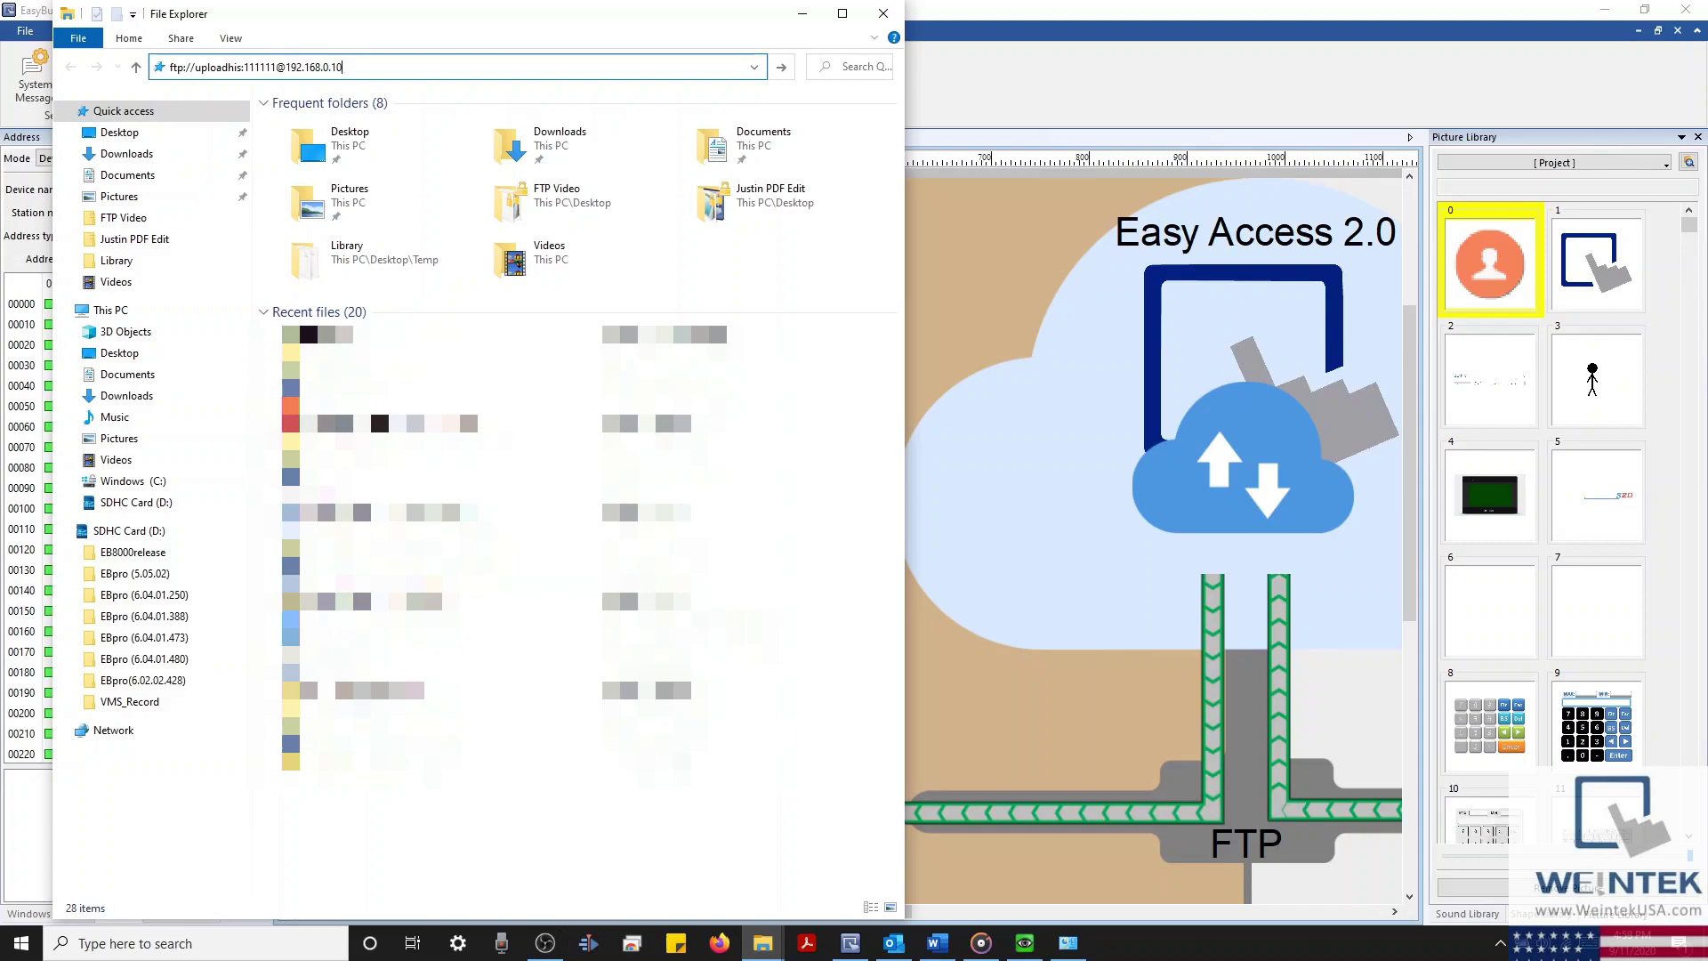
key(Return)
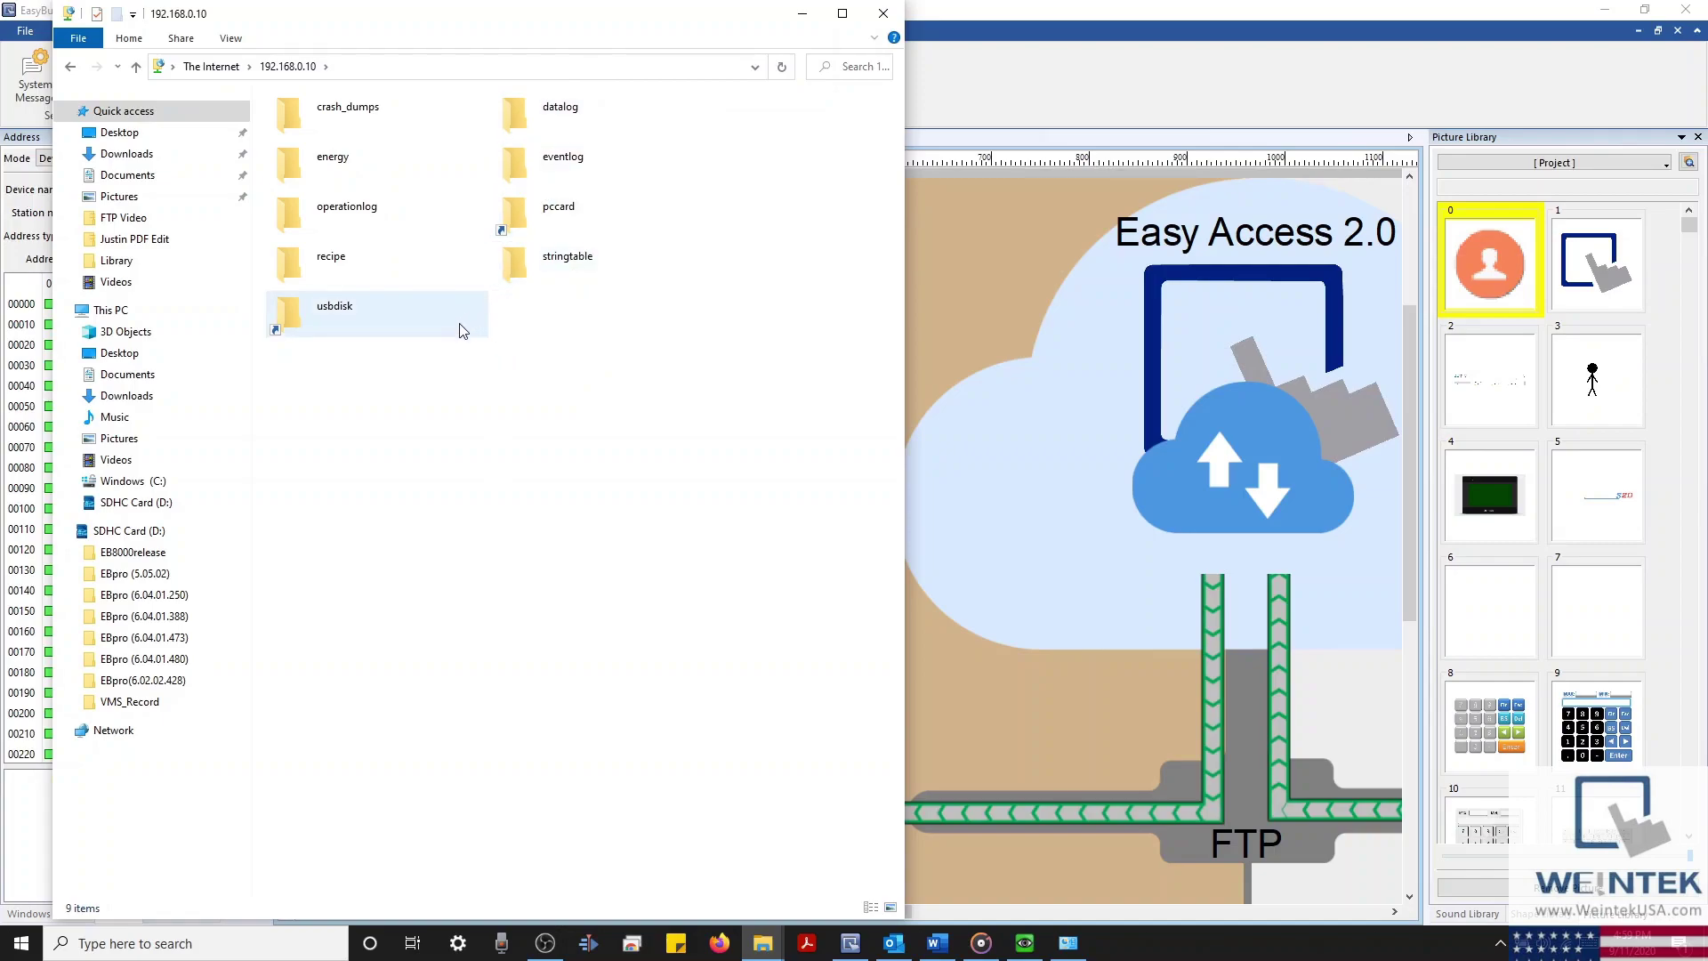
Step: Check the empty usbdisk folder and return to the FTP server's top level
double_click(383, 331)
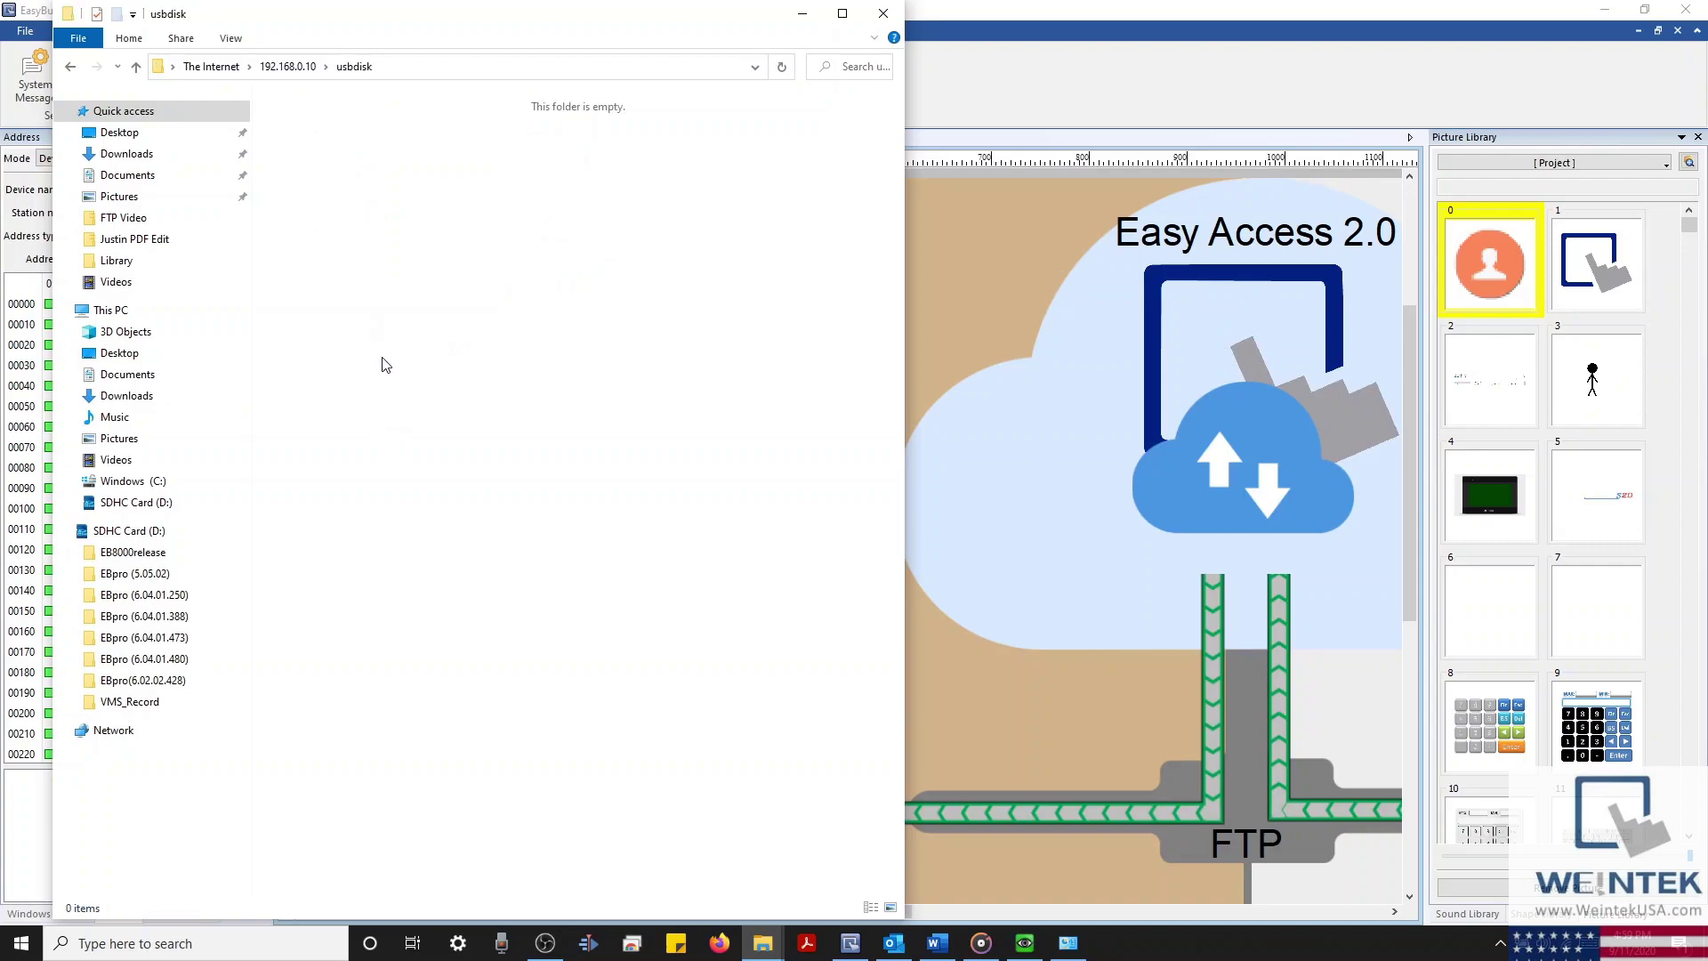
click(294, 68)
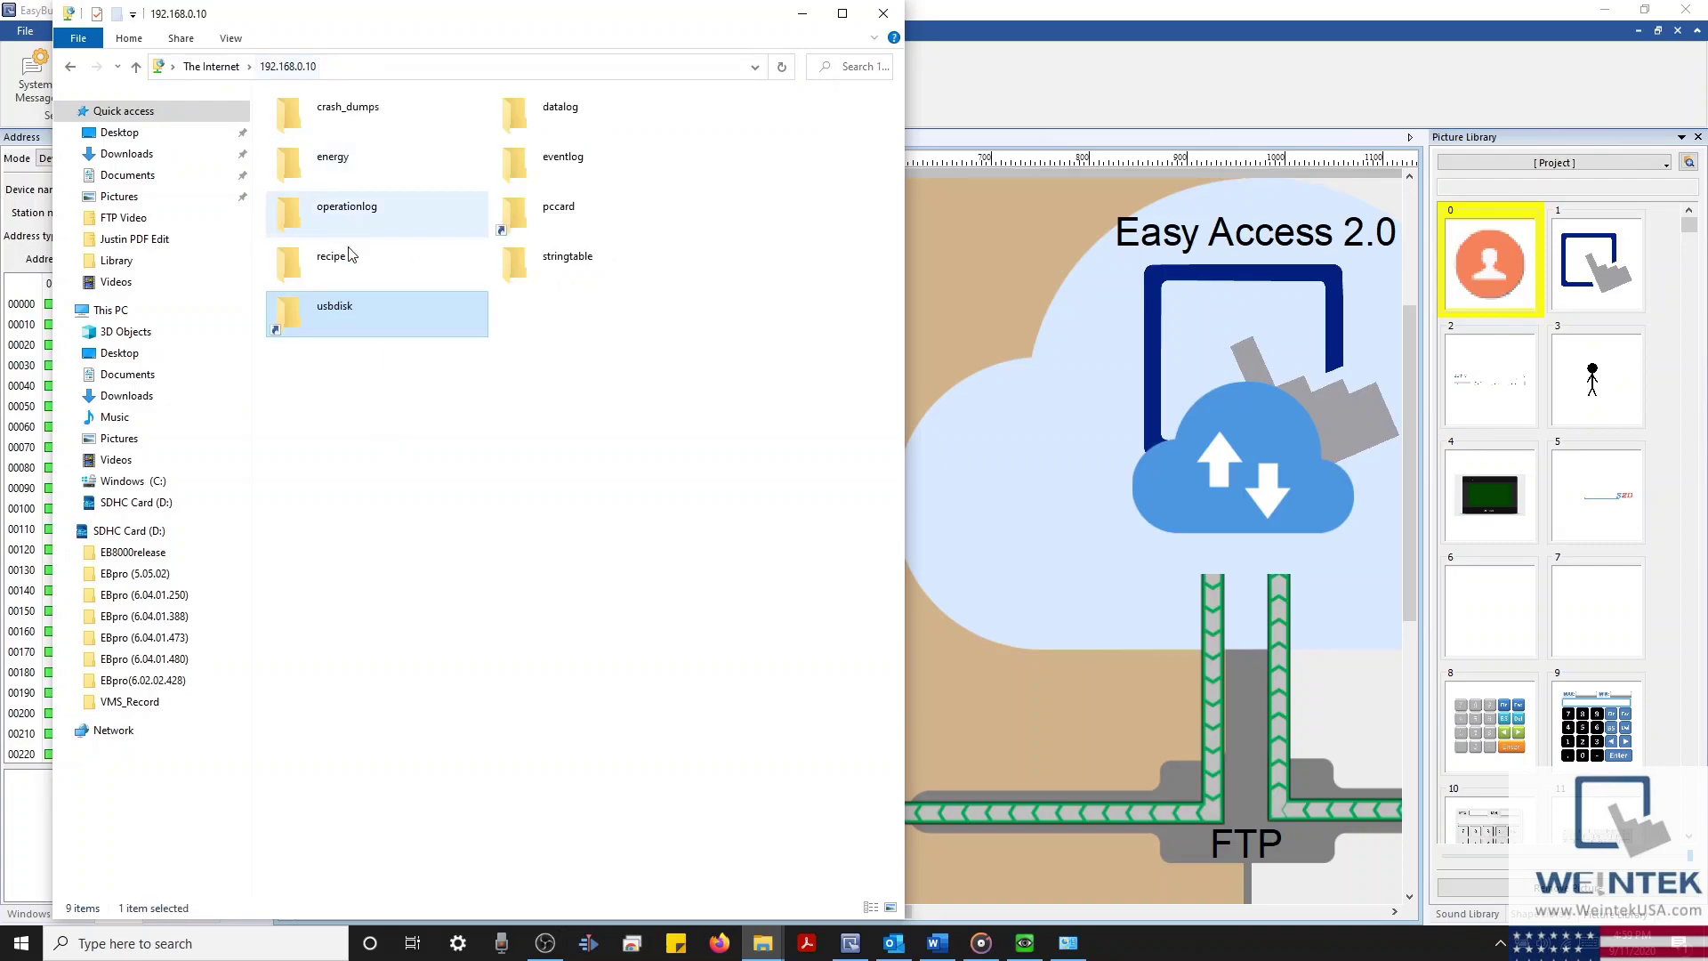
click(384, 364)
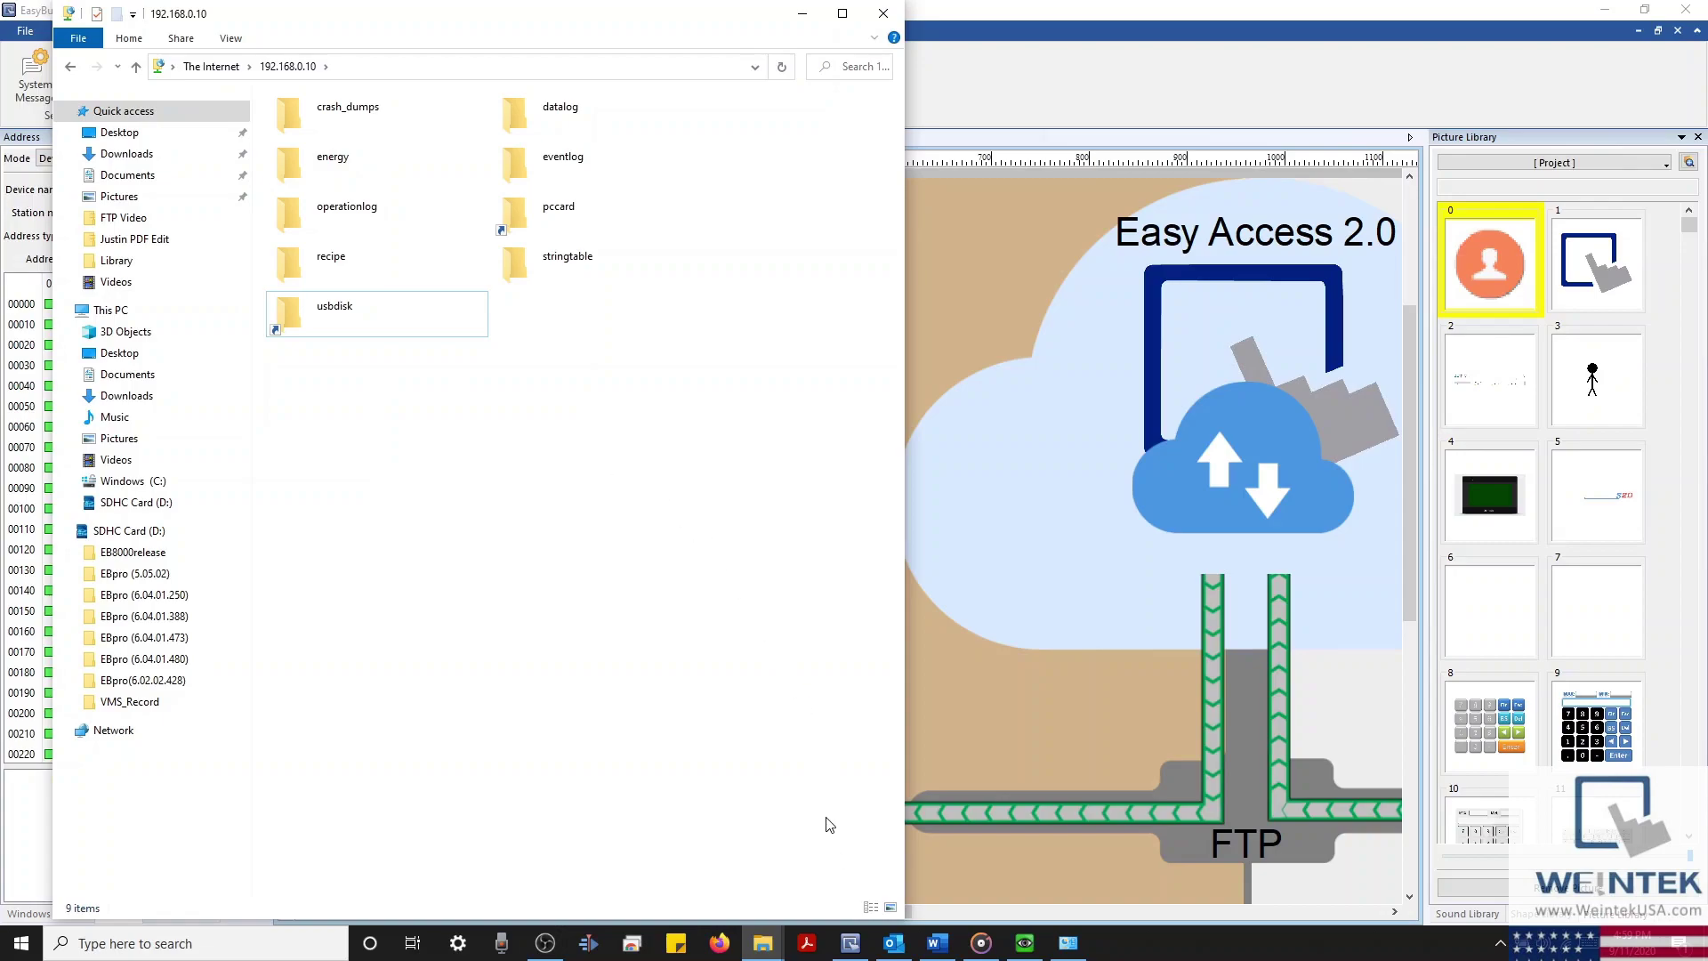
Step: Unlock the HMI settings with the password and review General's FTP port 21 and USB/SD editing option
click(1024, 941)
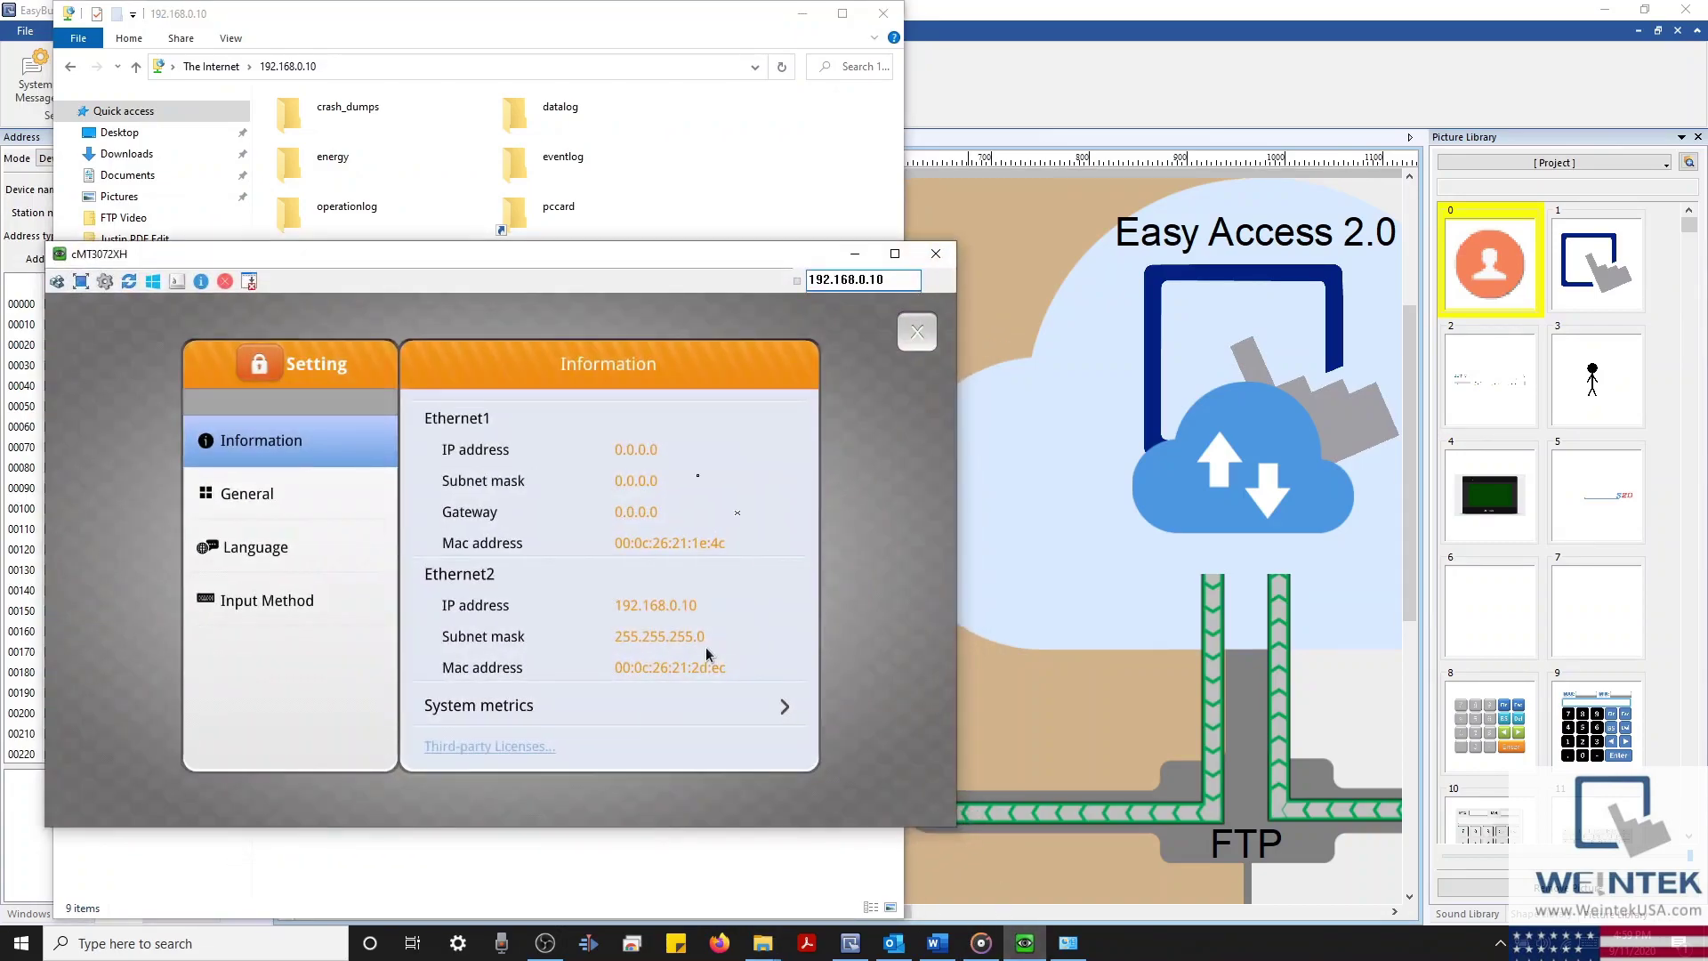
click(261, 367)
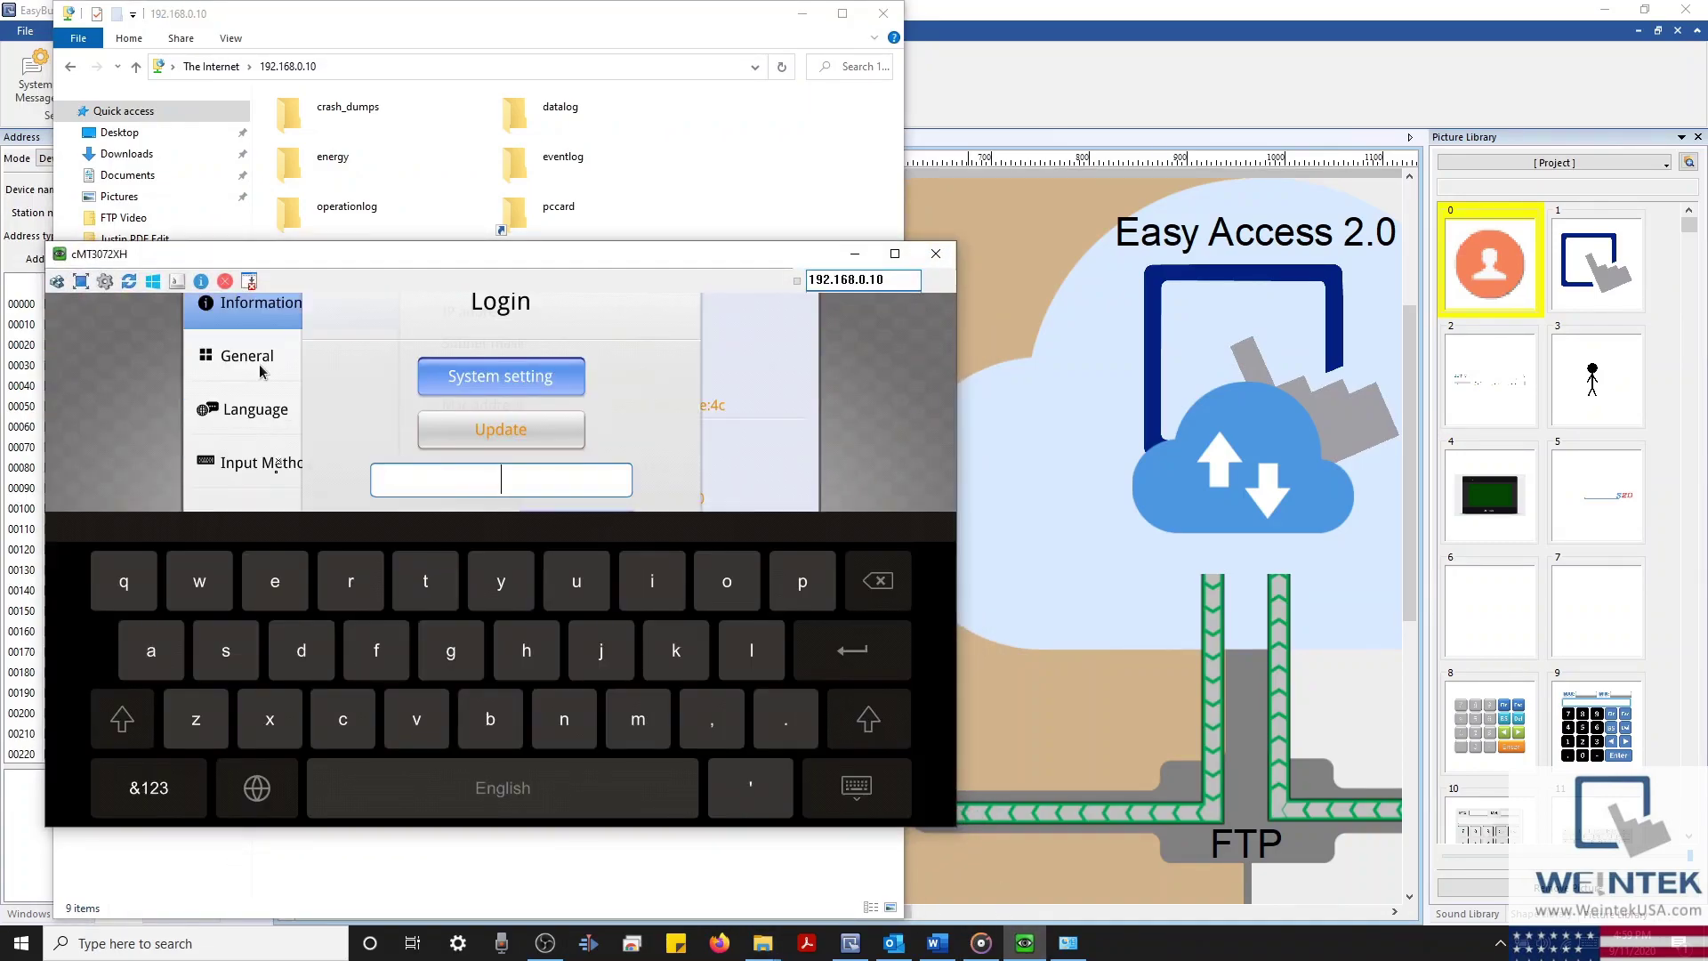
click(148, 787)
click(142, 580)
click(143, 580)
click(142, 580)
click(142, 579)
click(142, 580)
click(143, 579)
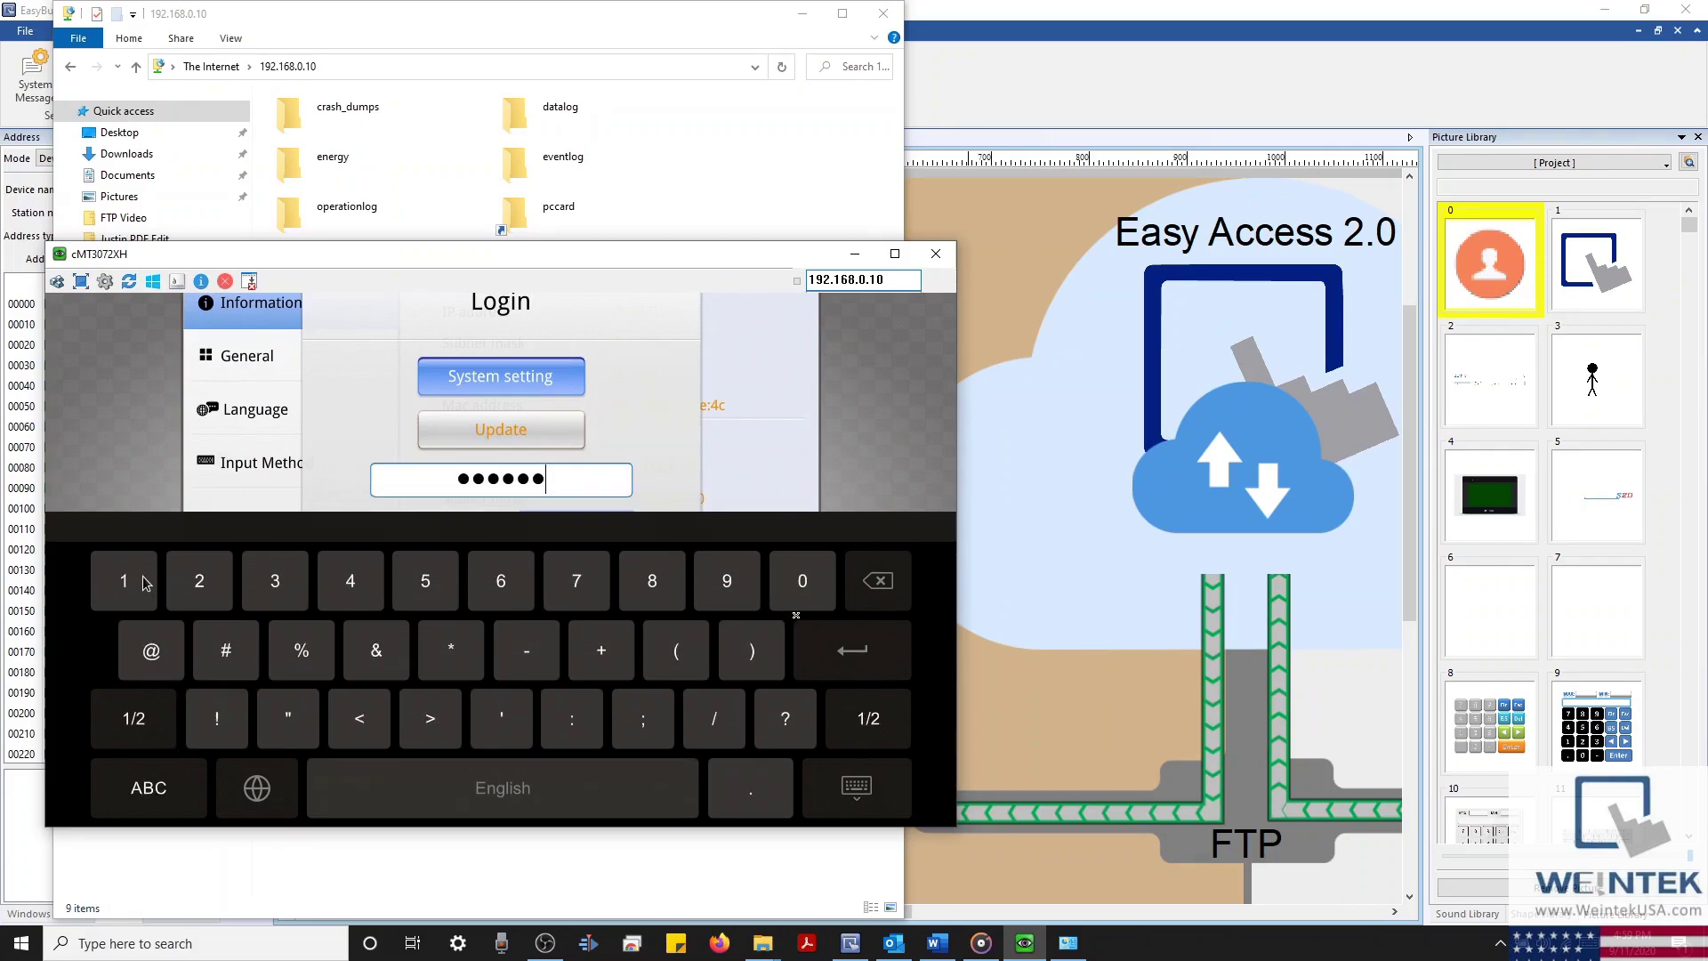
click(833, 662)
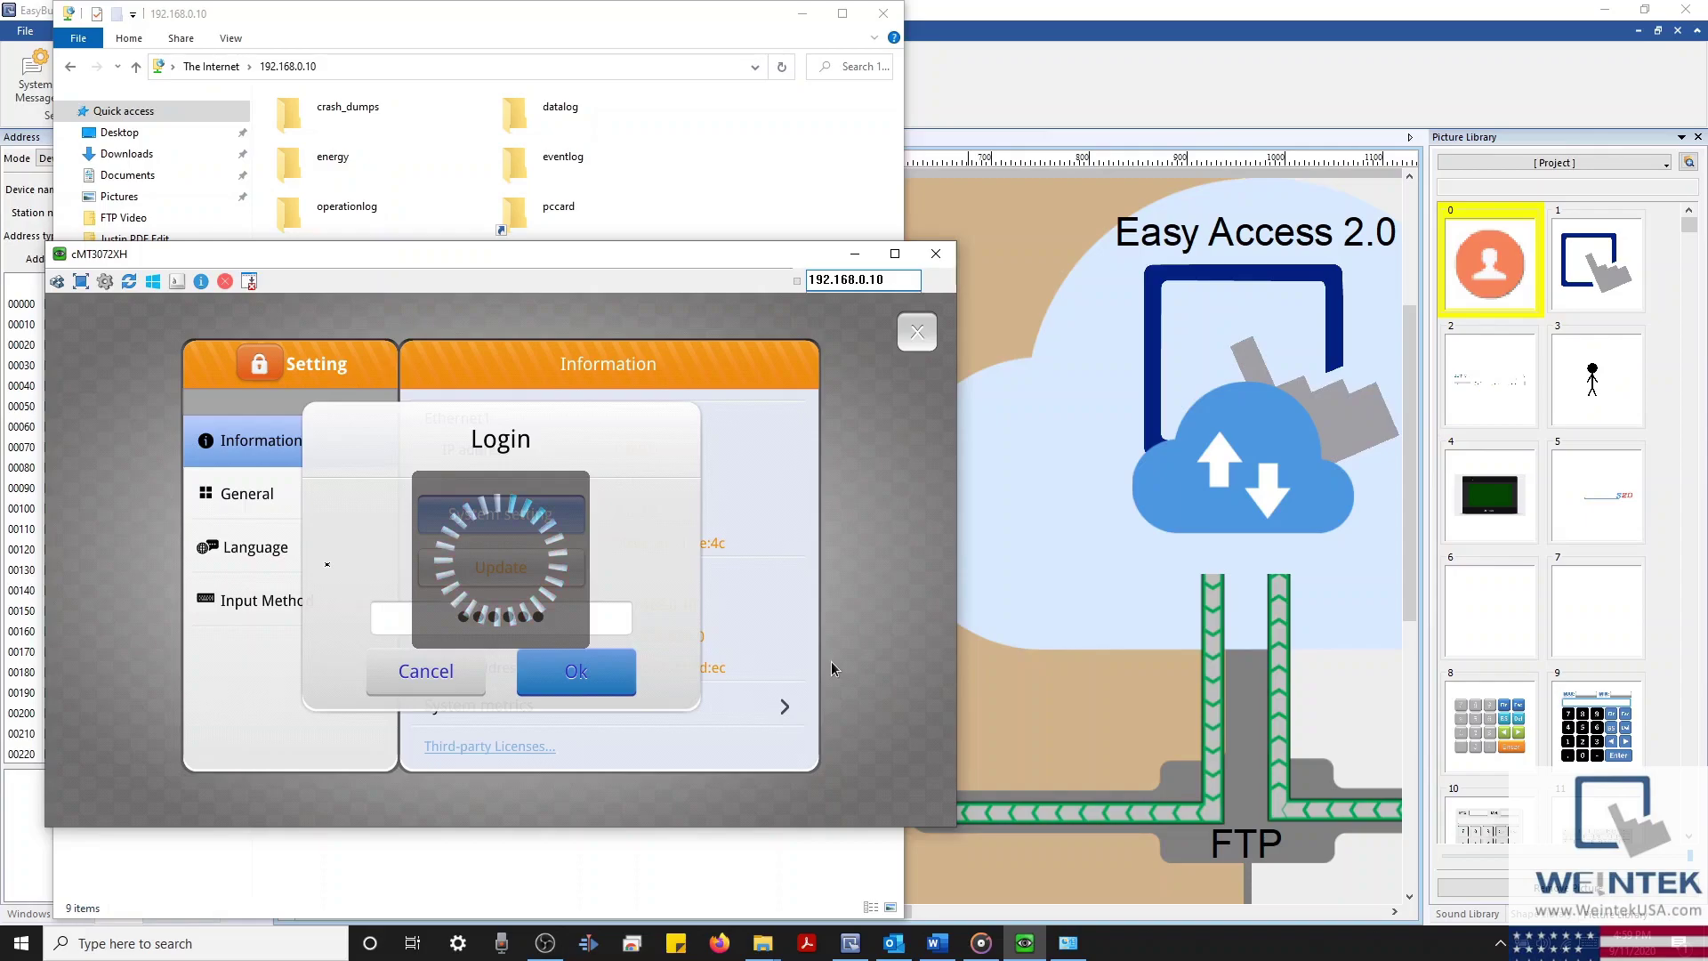
click(309, 494)
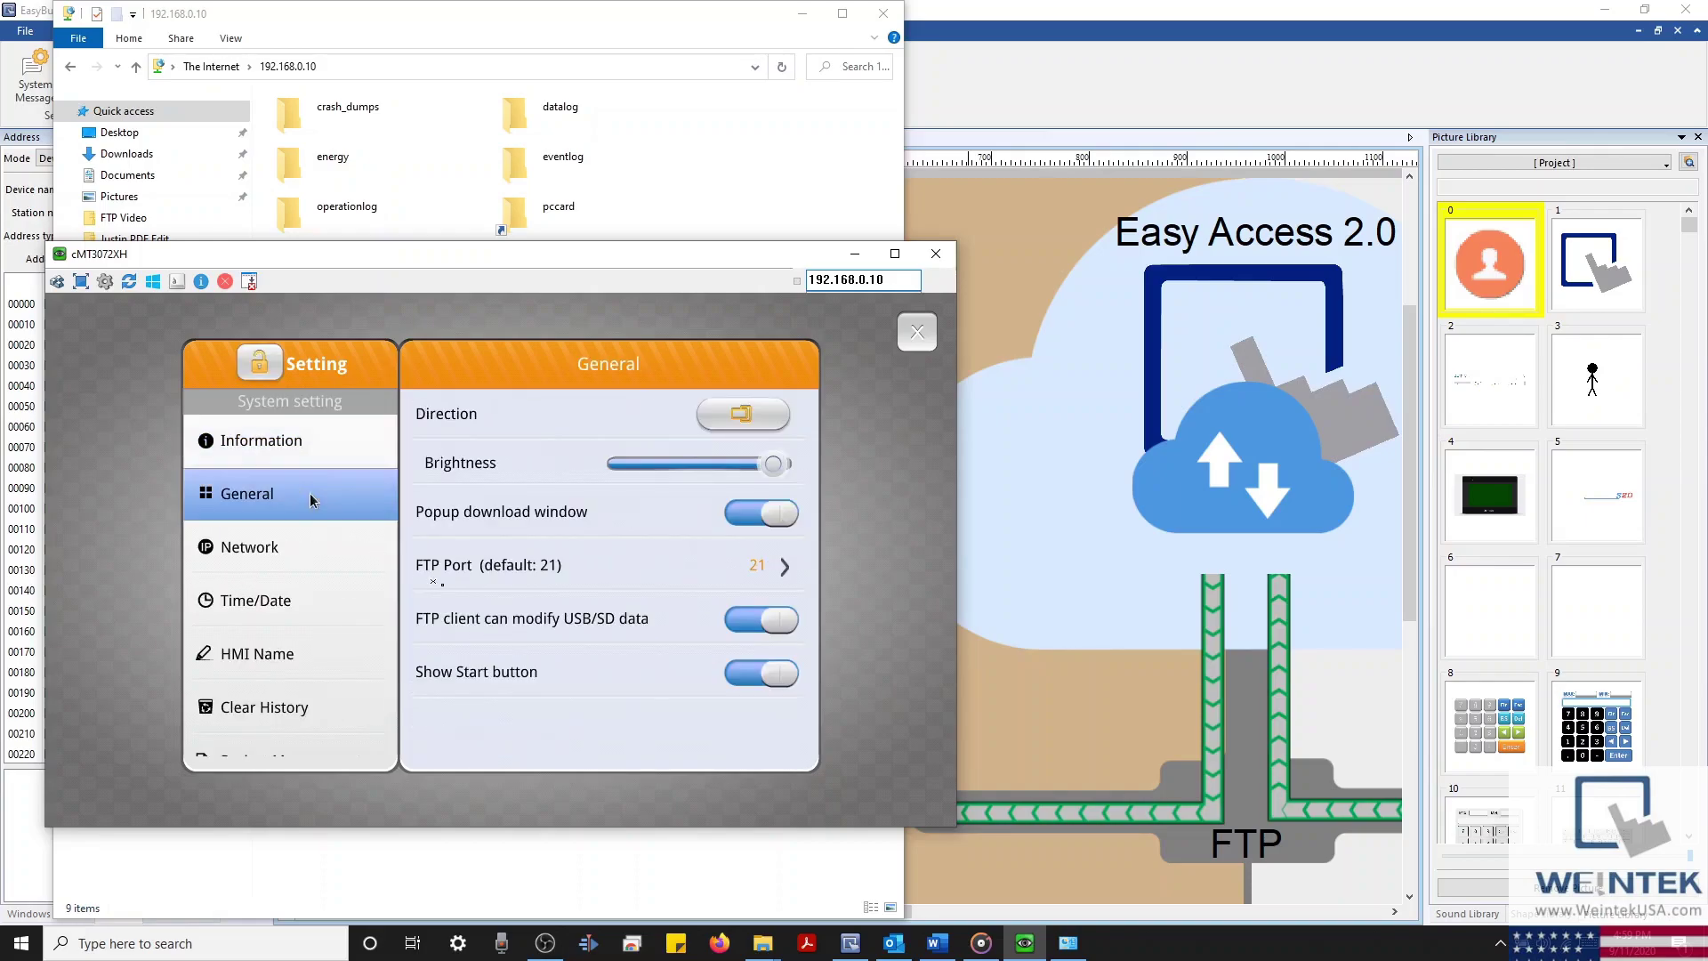
click(433, 634)
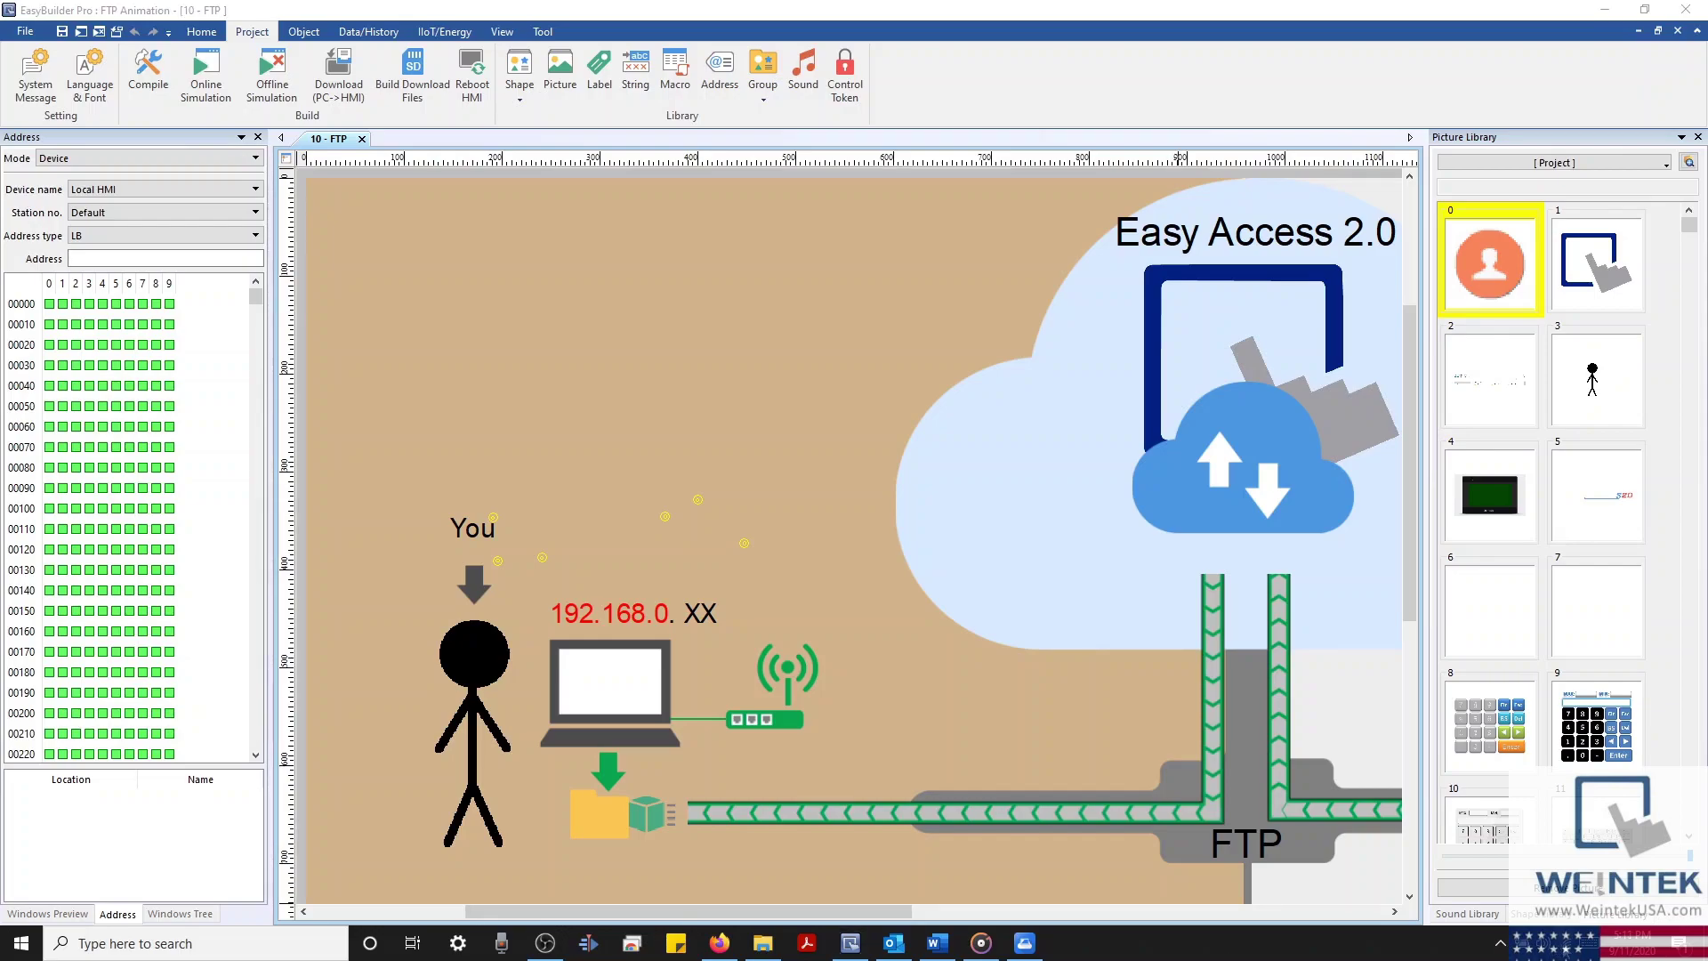
Step: Check the Wi-Fi connection and log in to EasyAccess 2.0 with the saved credentials
click(1565, 943)
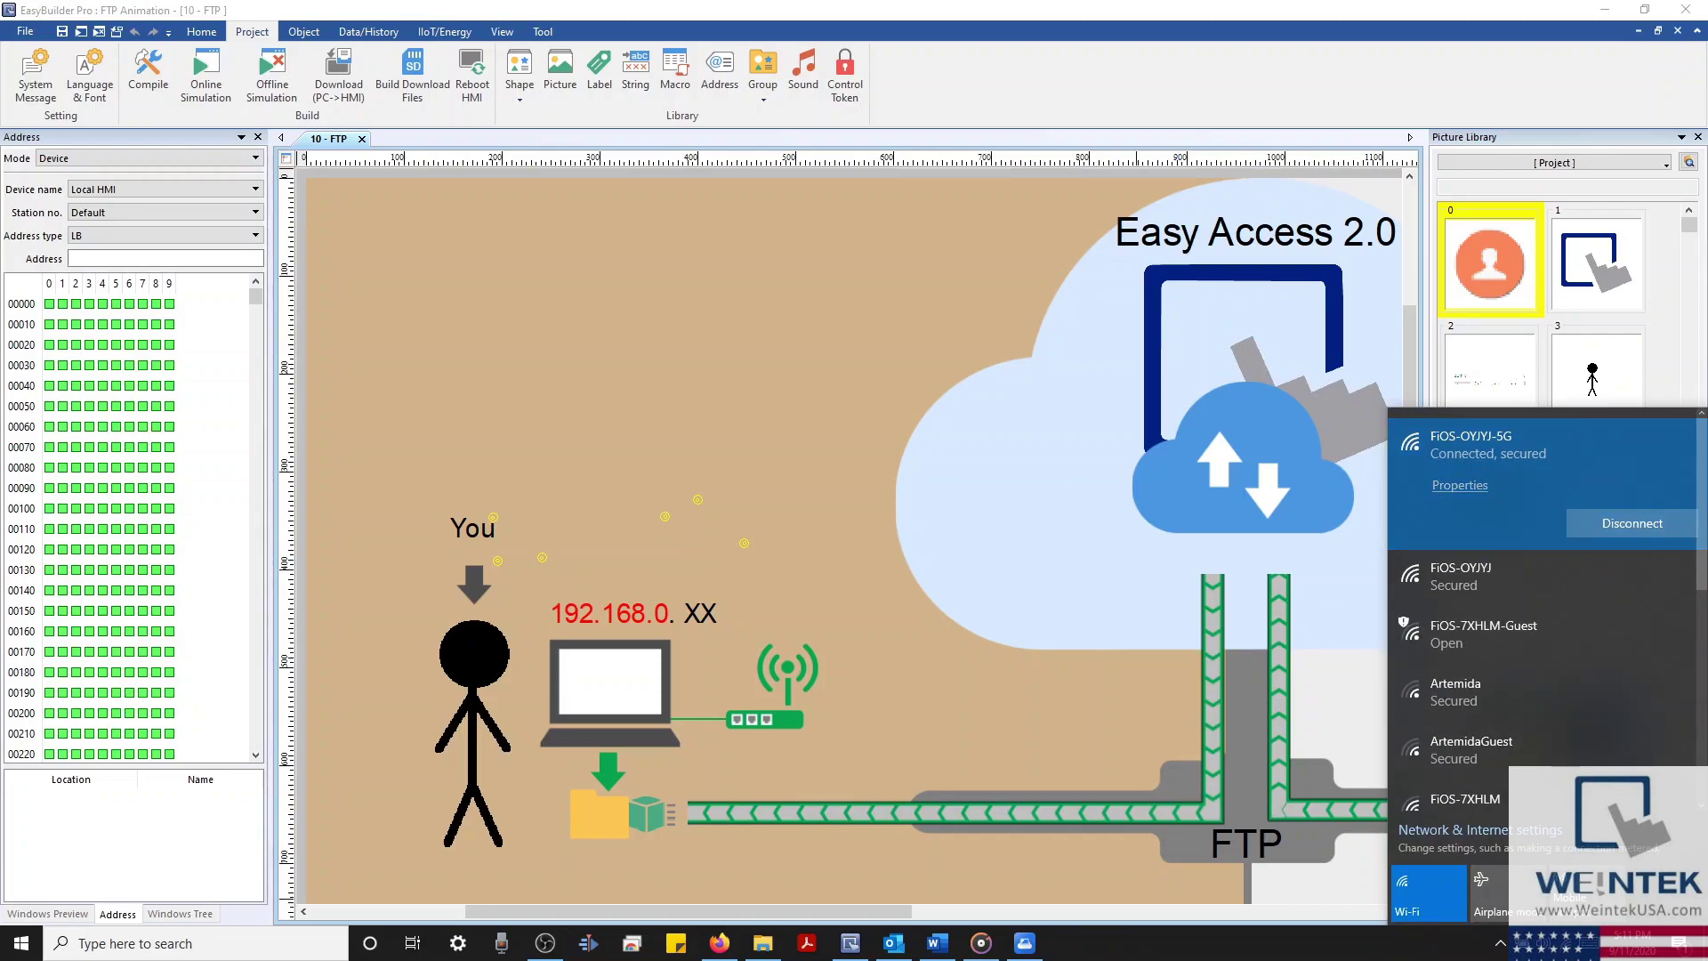
click(1024, 943)
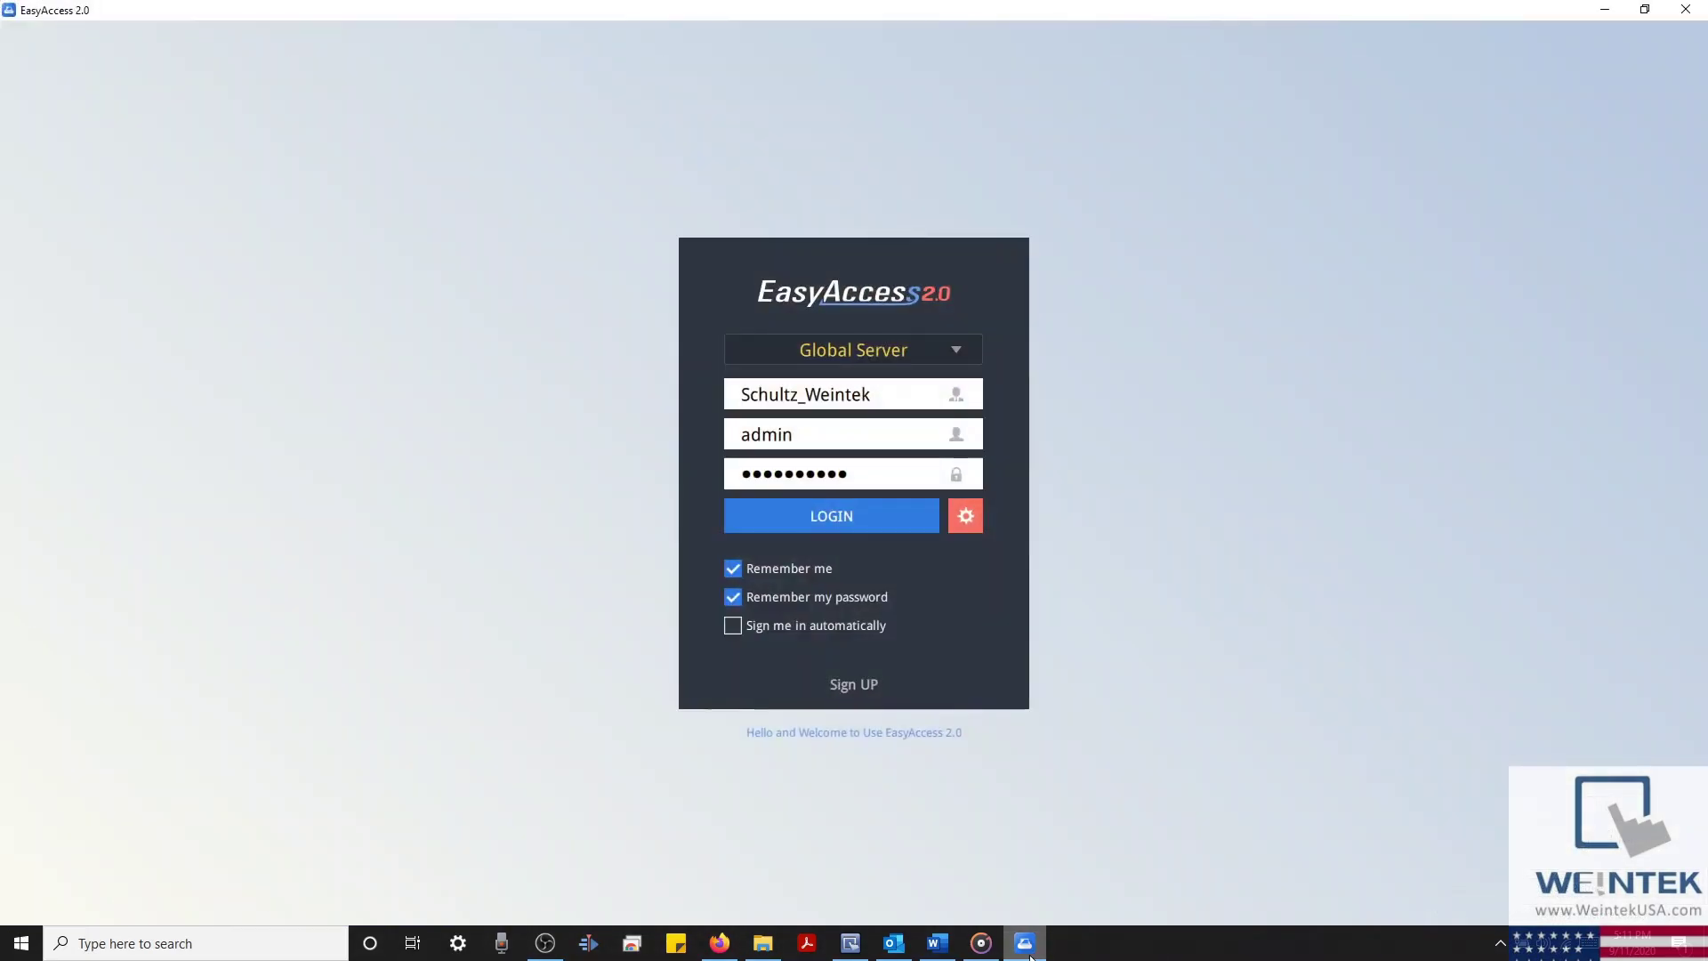
click(883, 520)
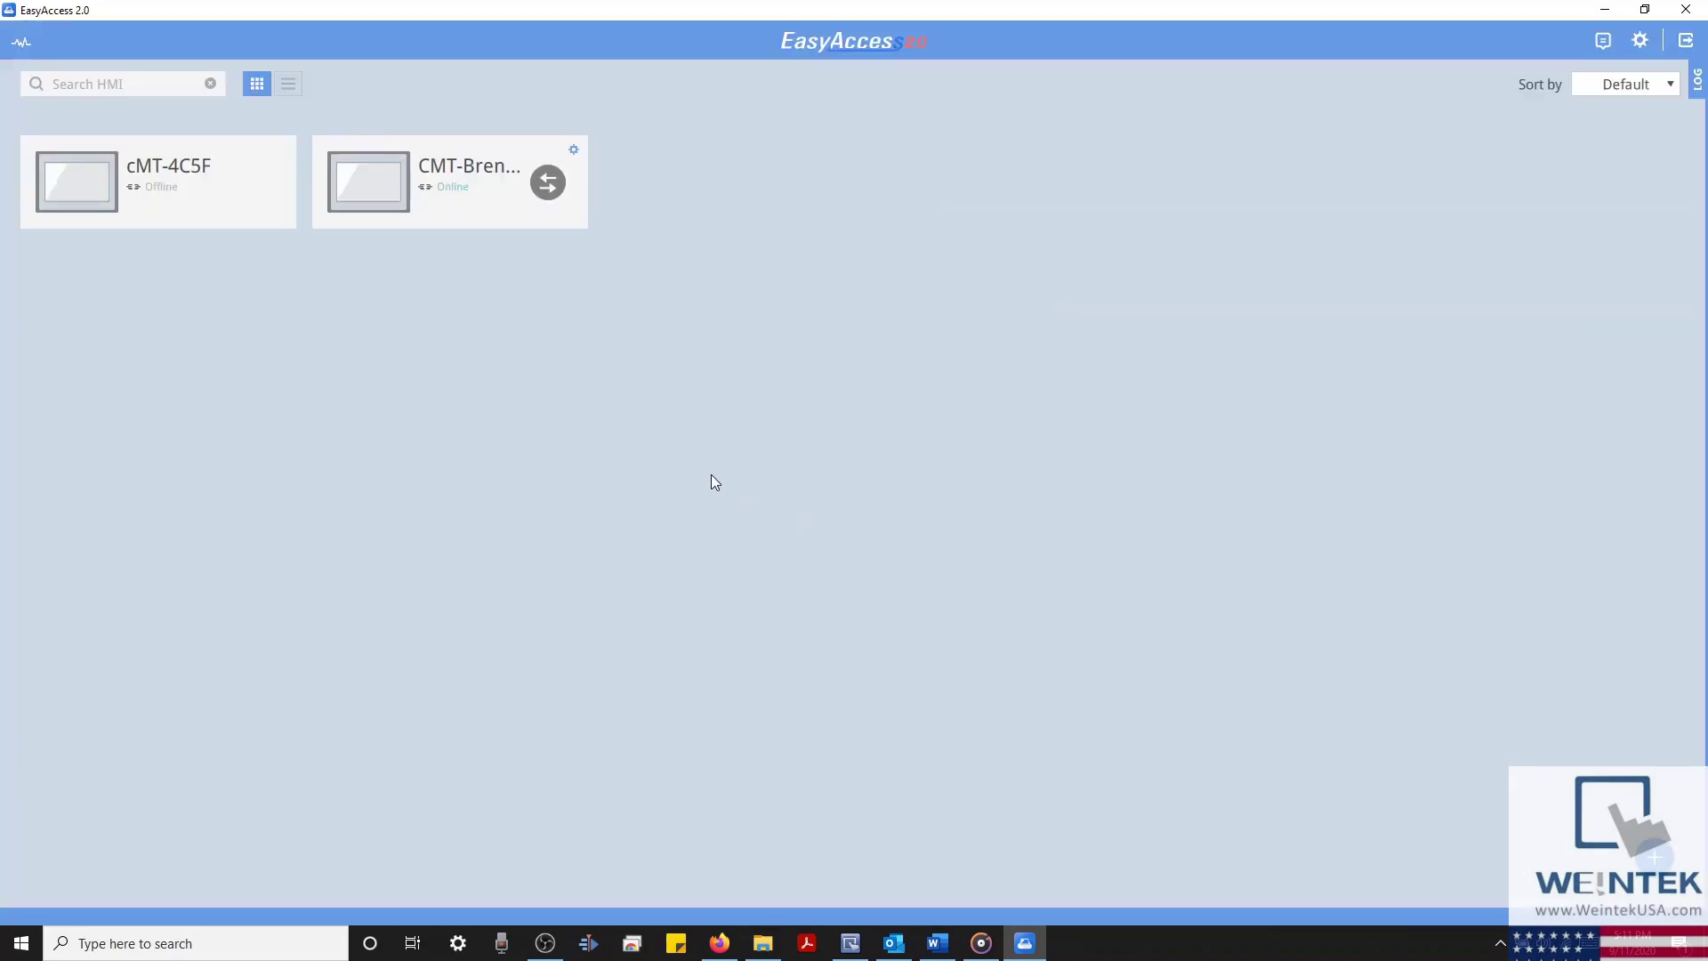
Step: Connect to the online HMI, set its FTP URL password under Access setting, and copy the URL
click(549, 186)
click(383, 207)
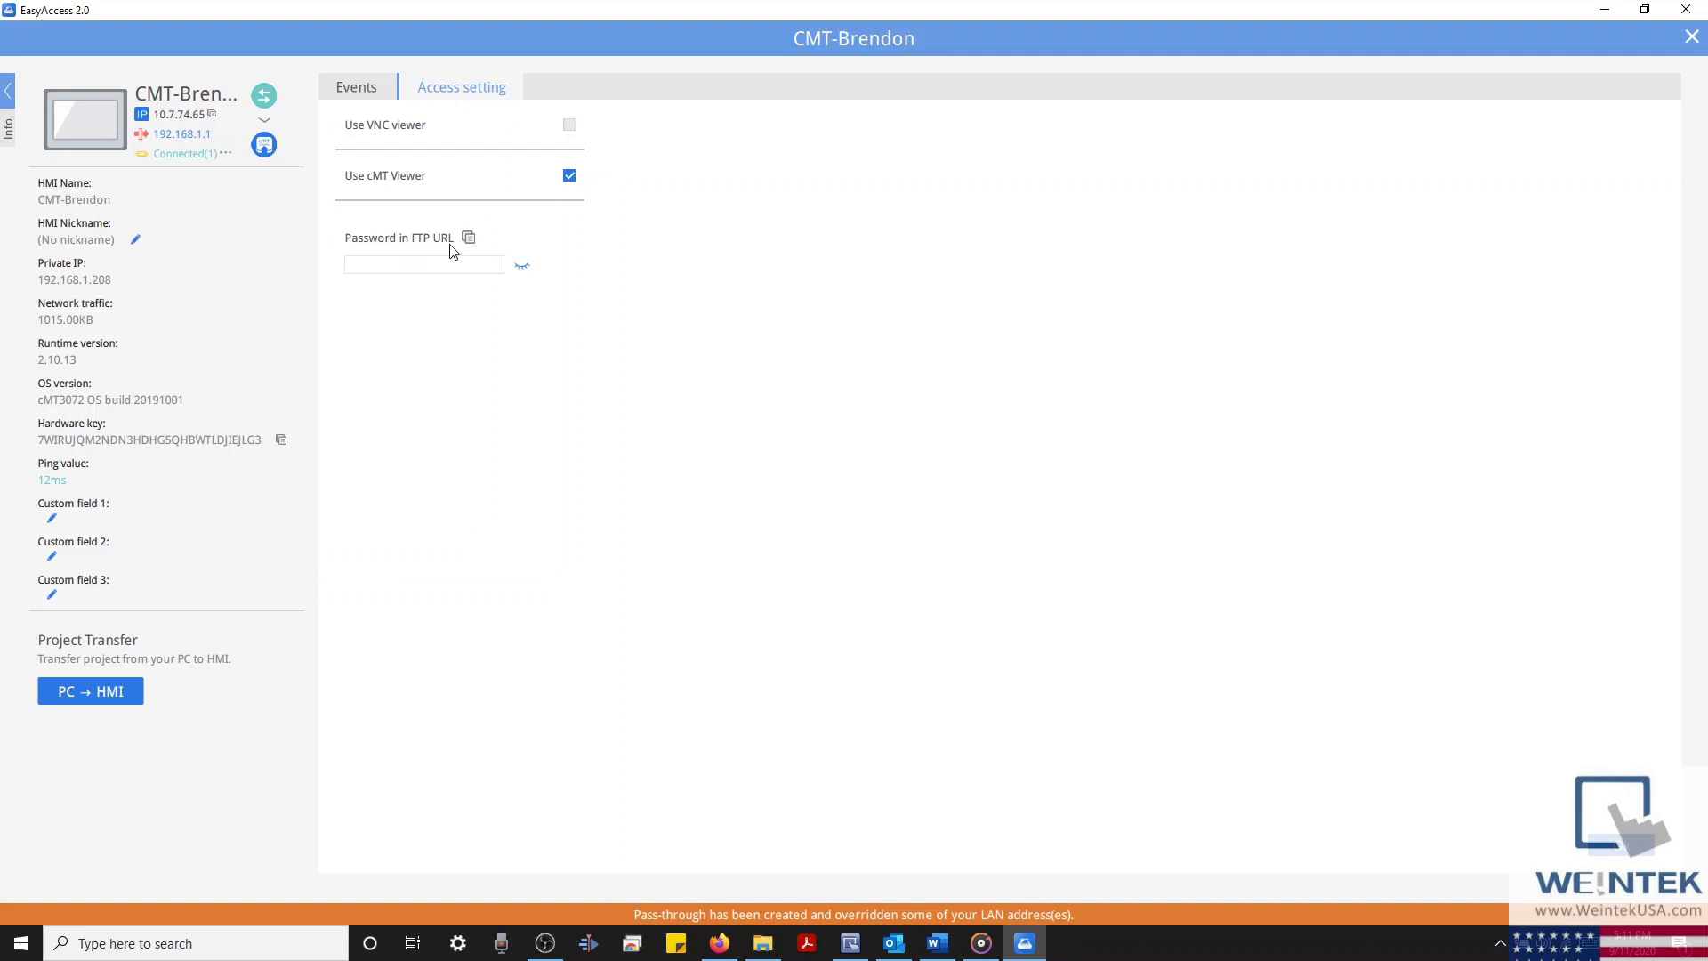
click(453, 268)
click(522, 266)
click(522, 267)
click(468, 238)
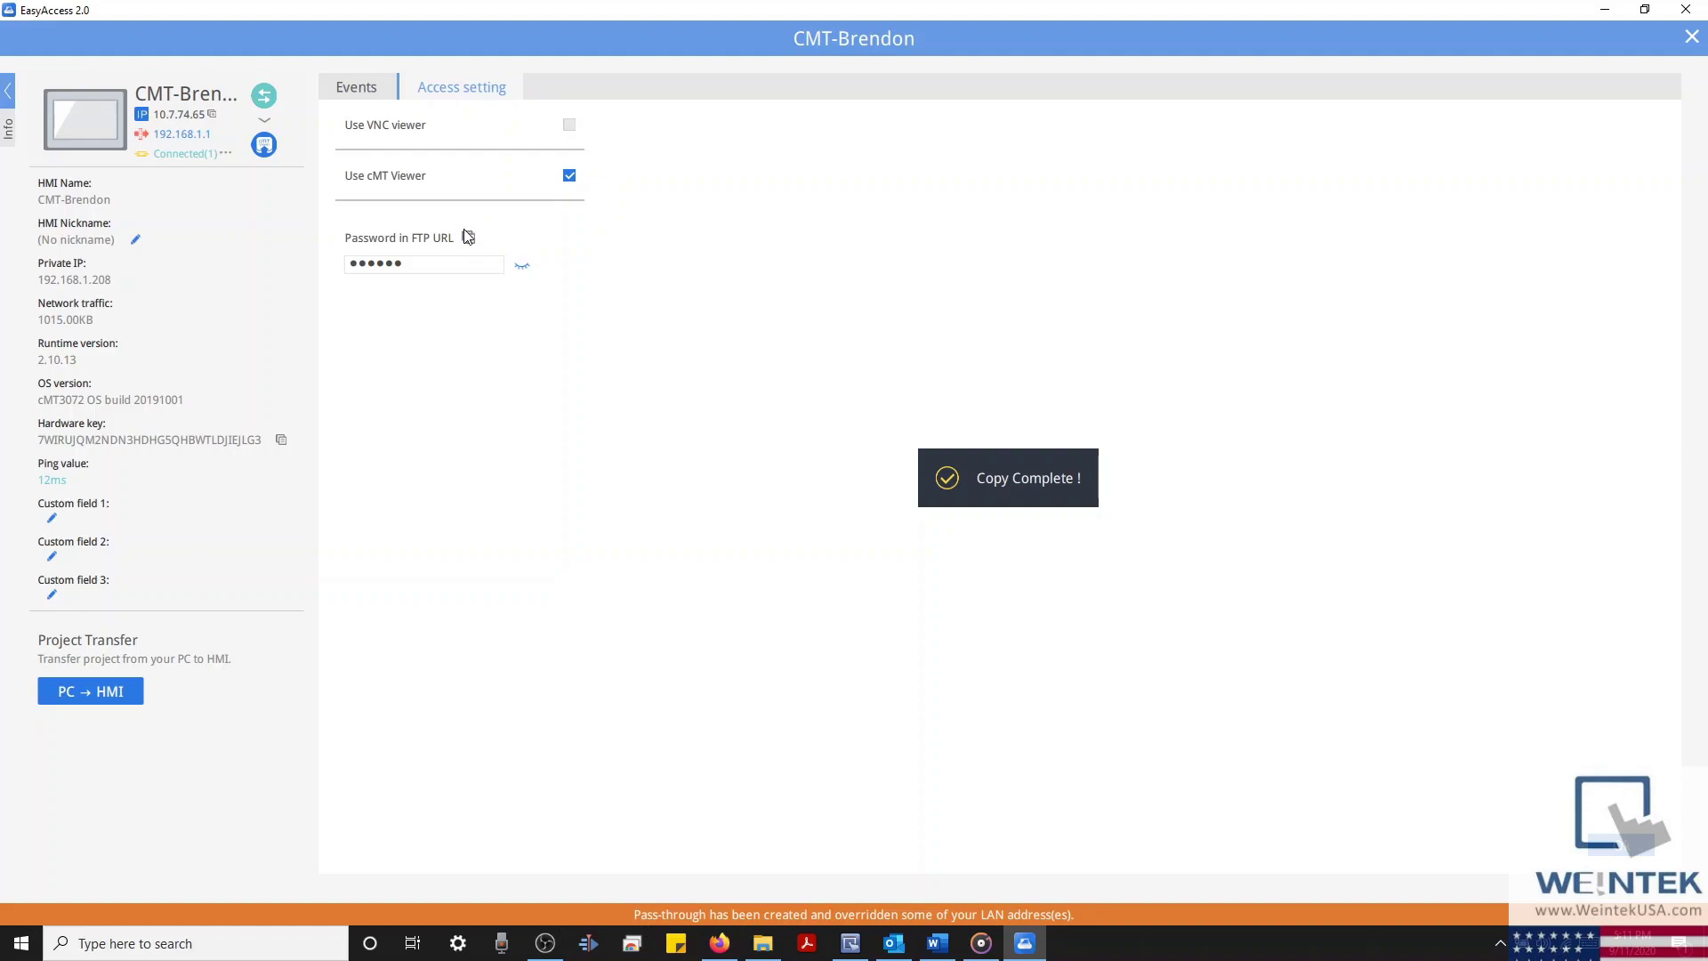
click(763, 941)
Step: Paste the copied FTP URL into a new File Explorer window to open the HMI at 10.7.74.65
right_click(763, 941)
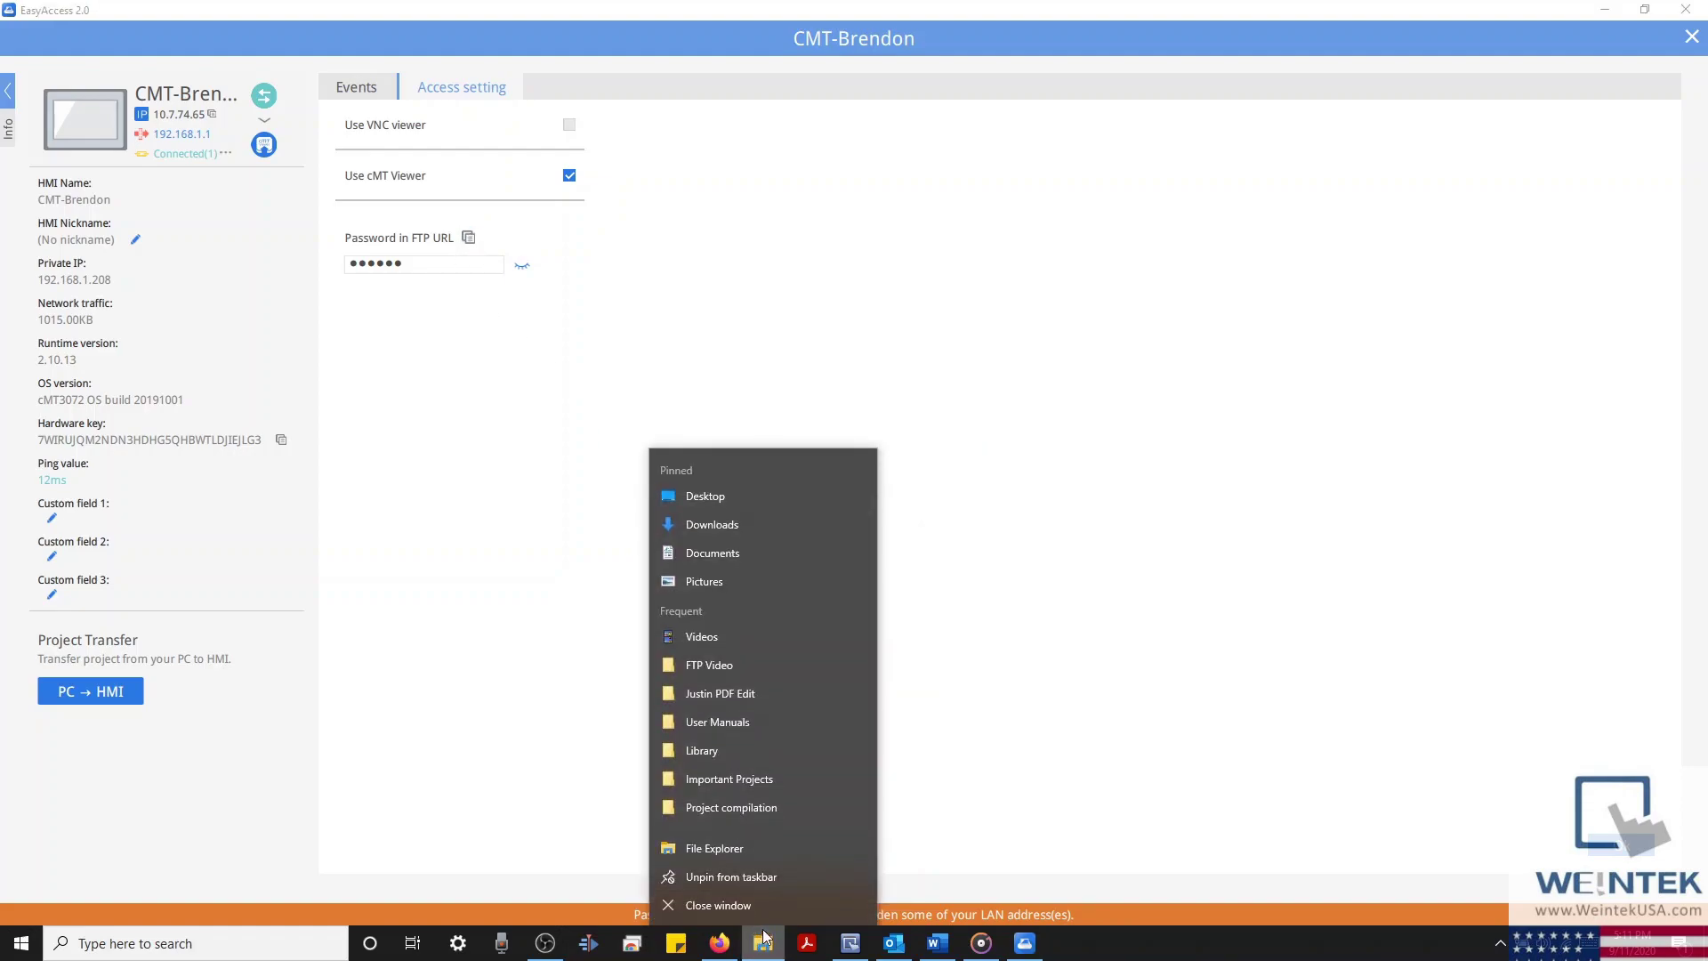
click(771, 854)
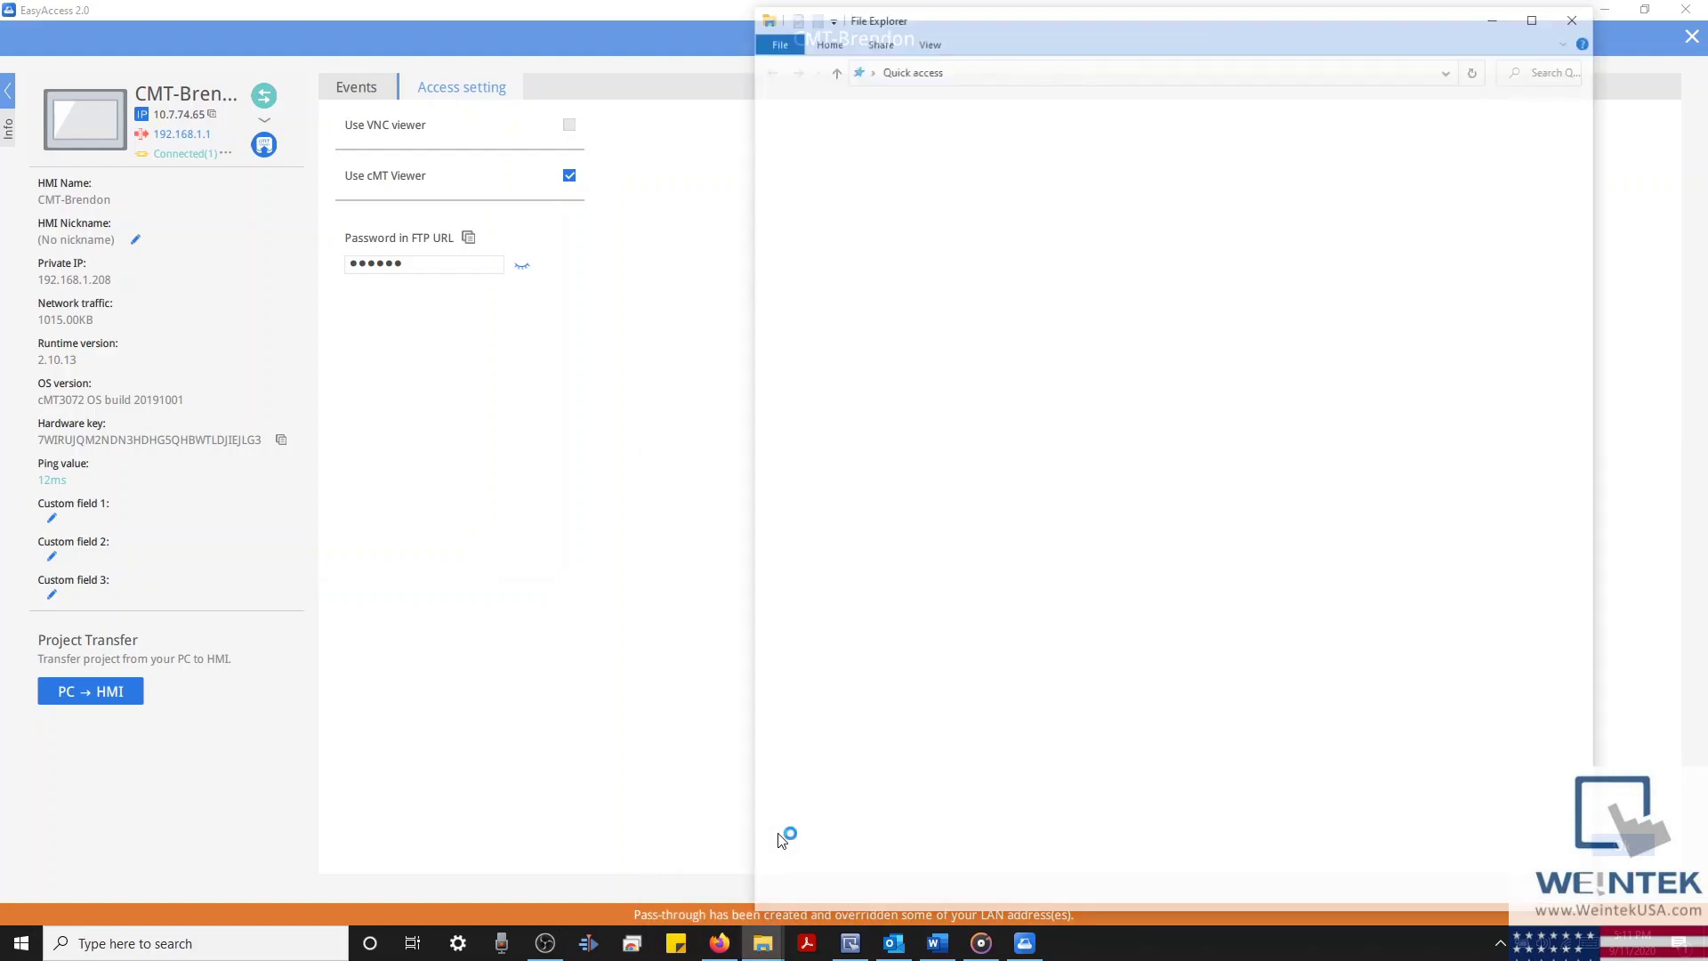
click(1038, 66)
key(ctrl+v)
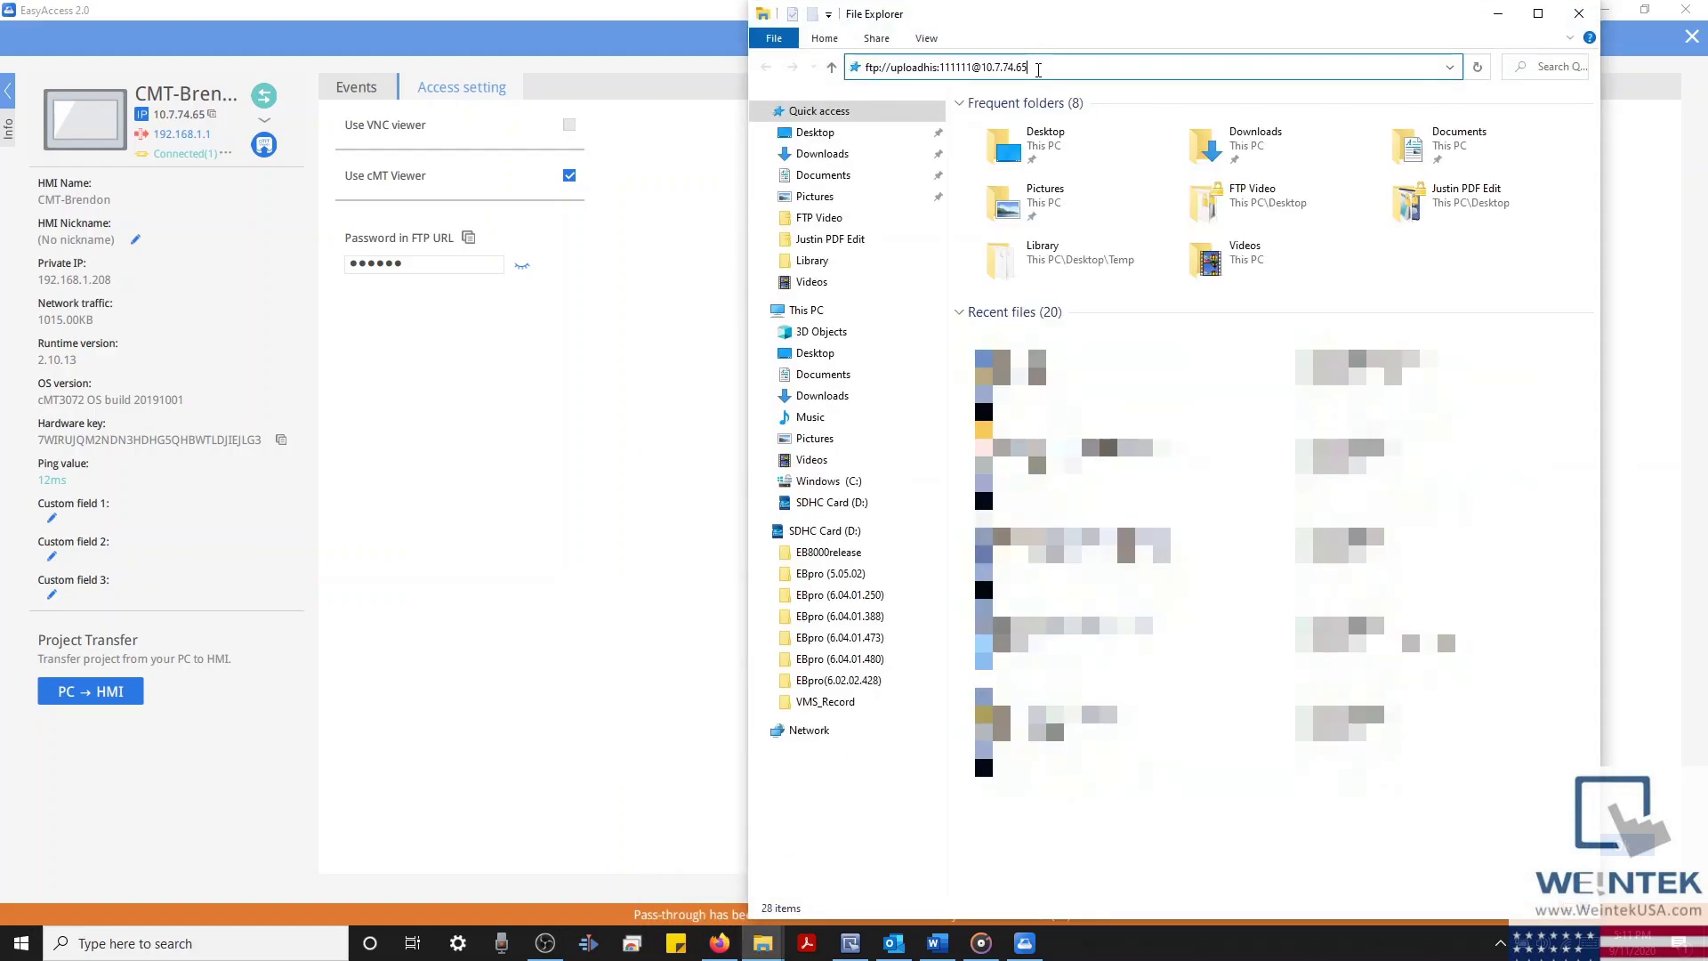
drag(1038, 69, 980, 76)
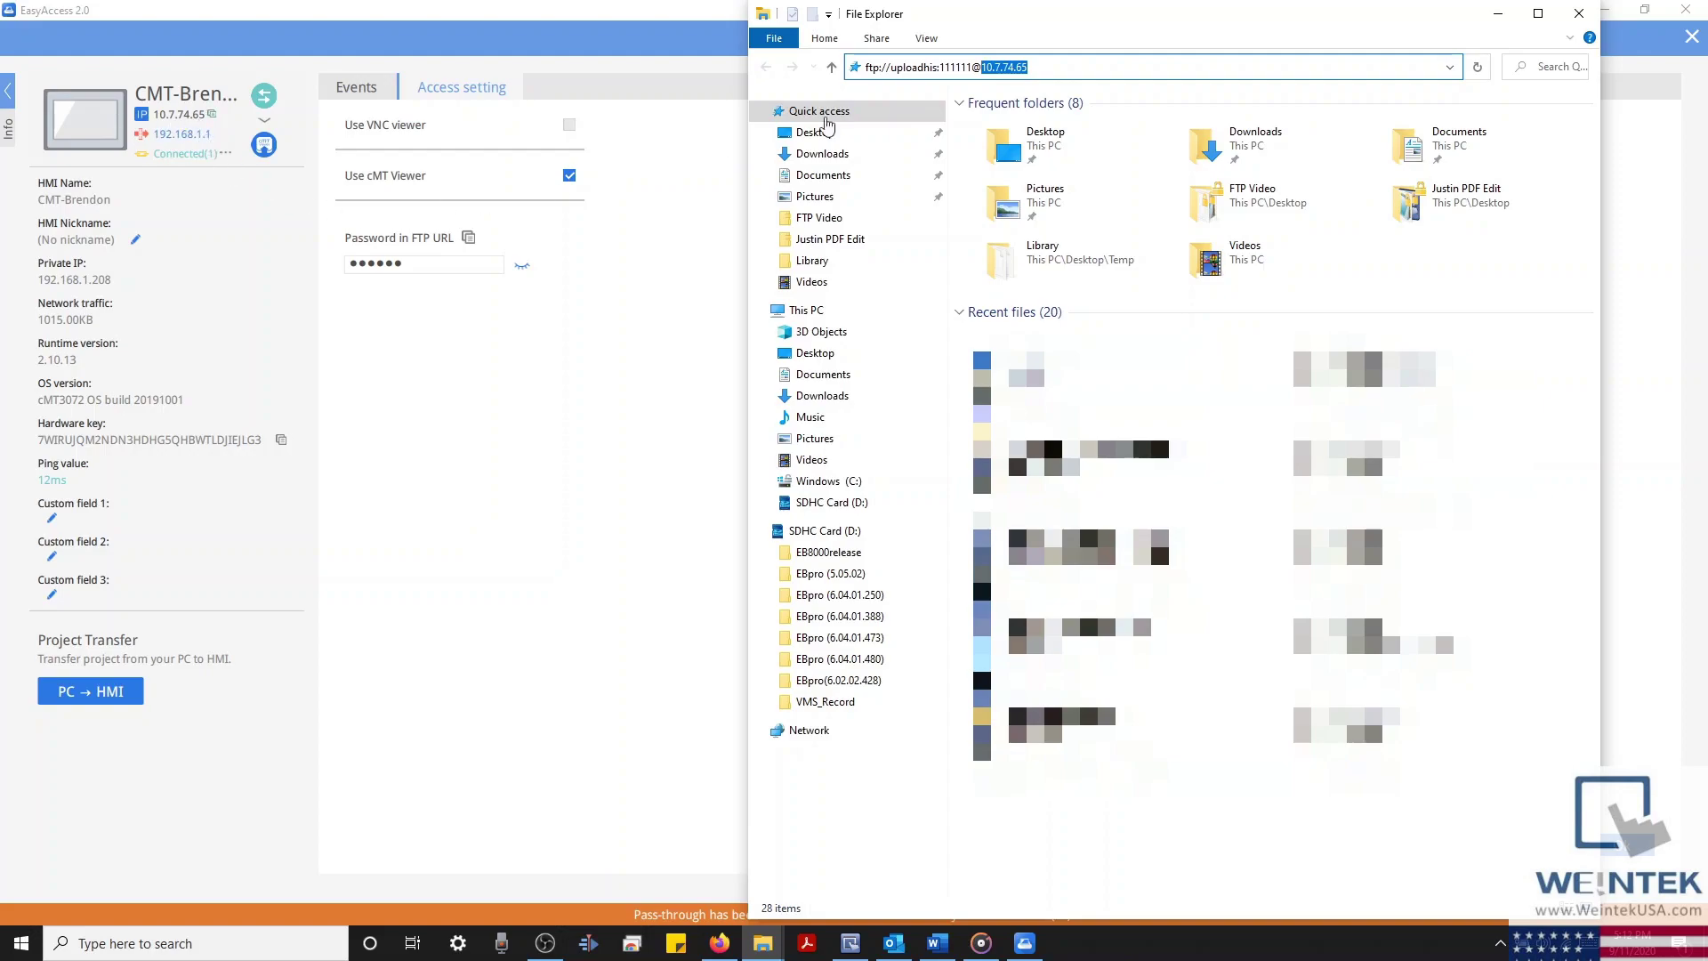
click(1085, 68)
key(ctrl+a)
key(Return)
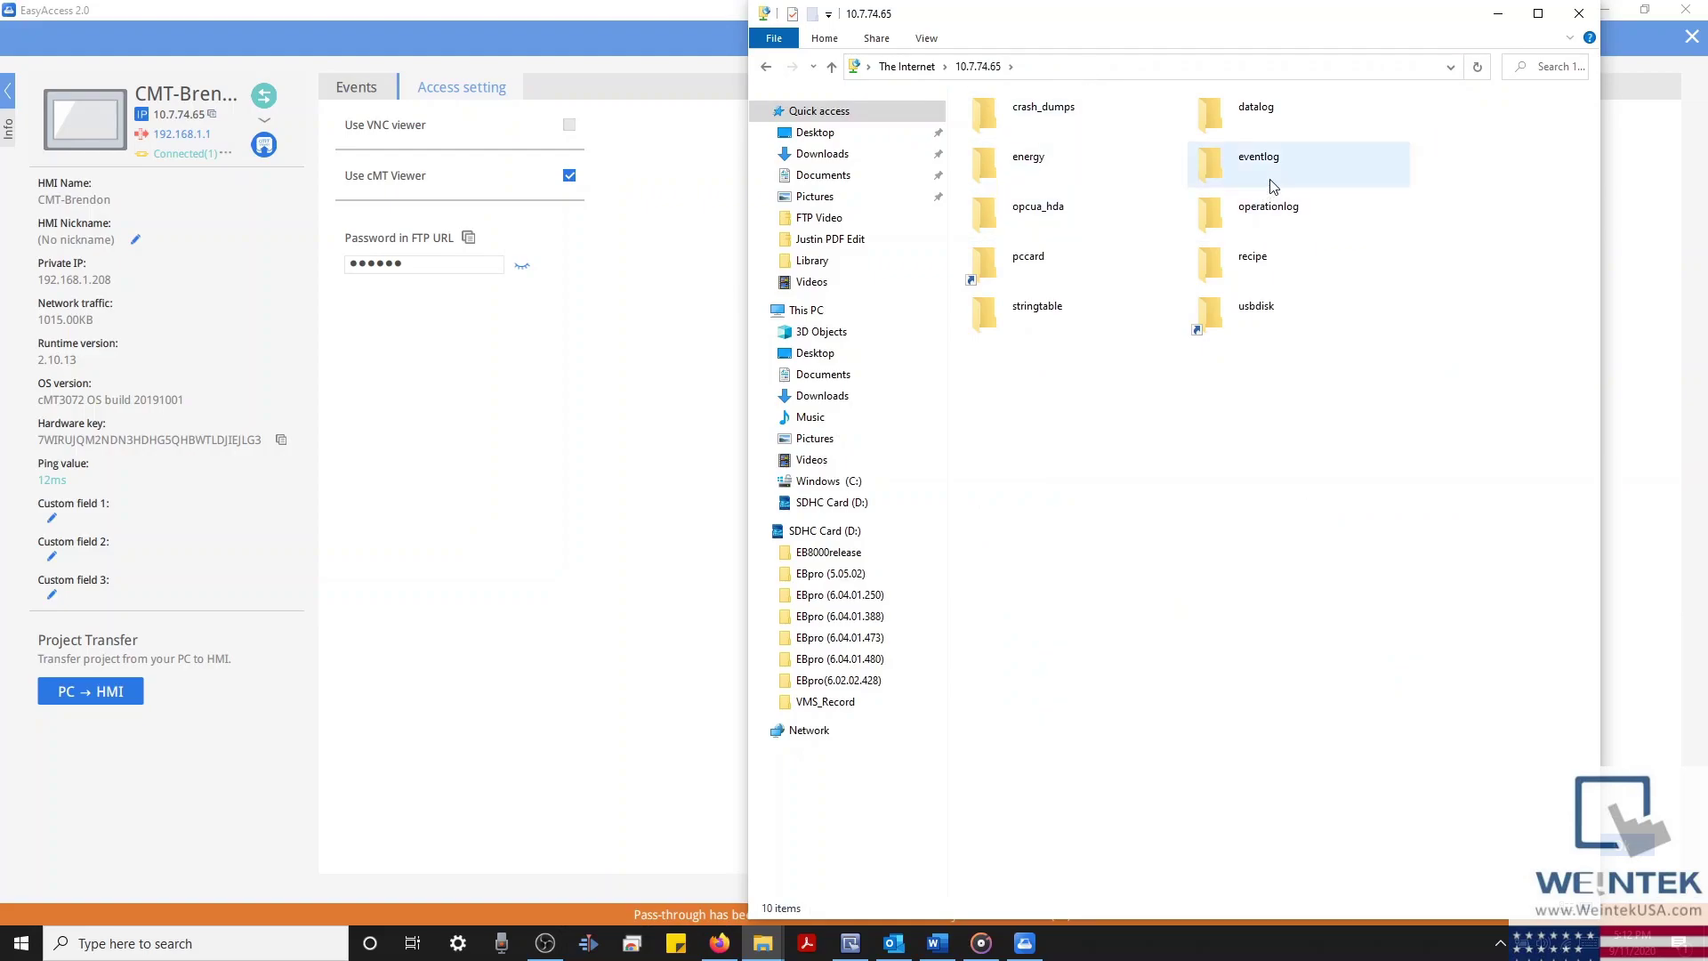
click(1626, 22)
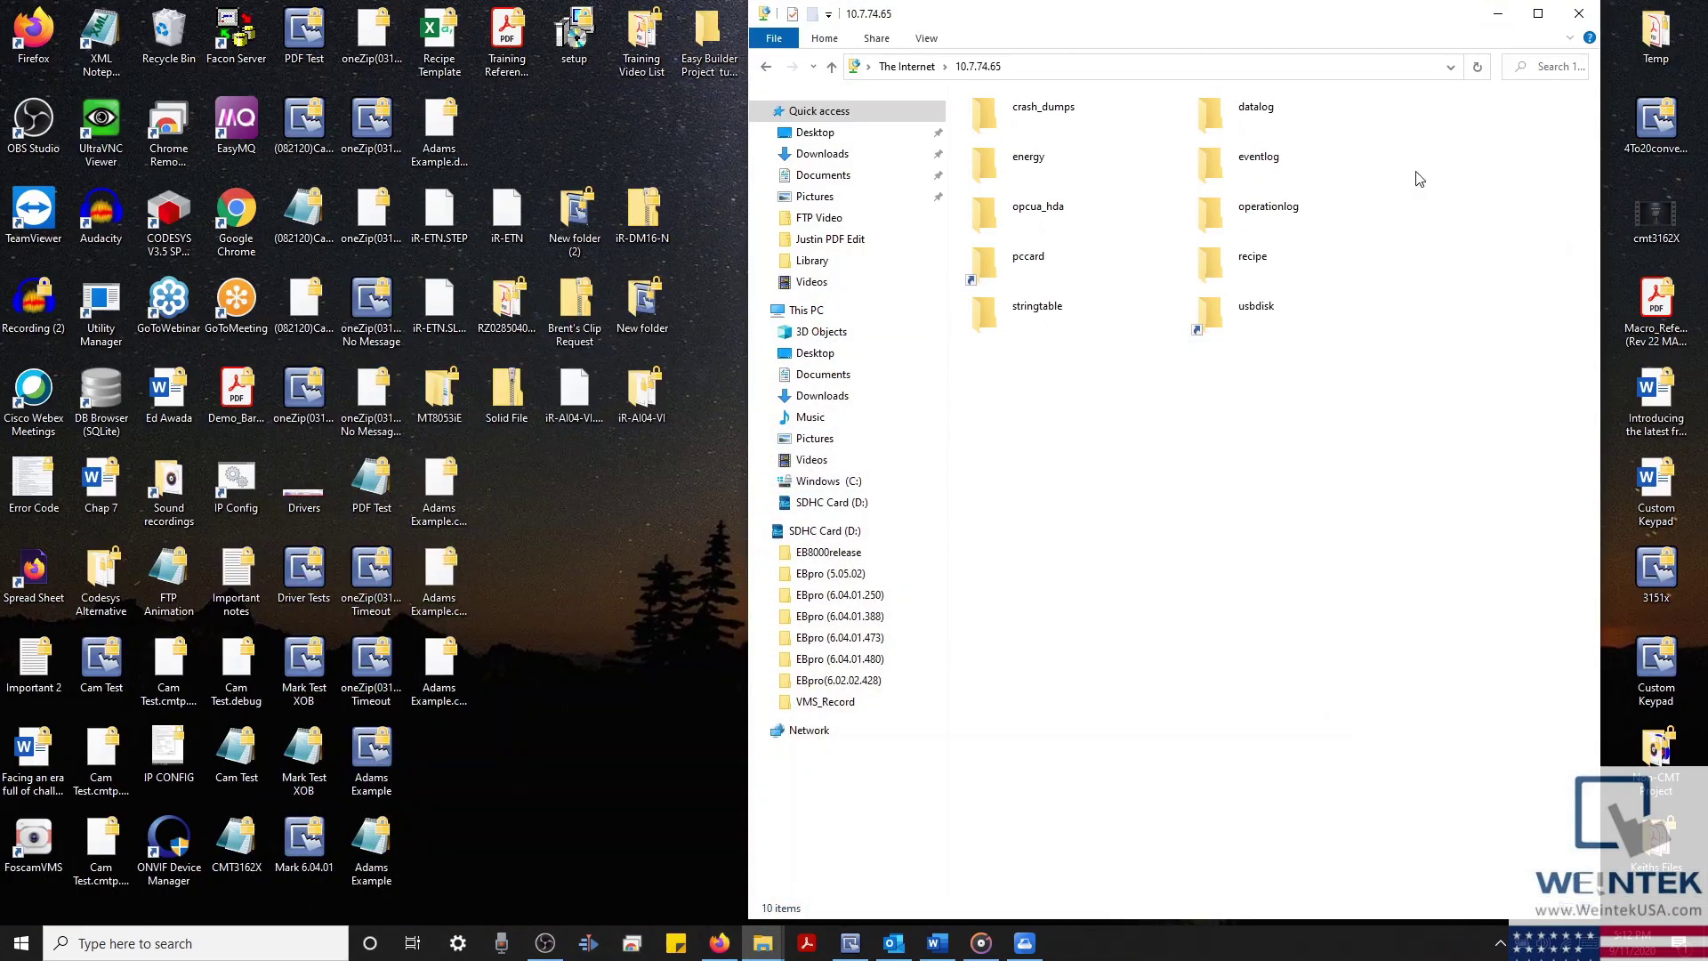
Step: Copy event.db from the eventlog folder to the desktop, replacing the existing copy
drag(1315, 20, 708, 20)
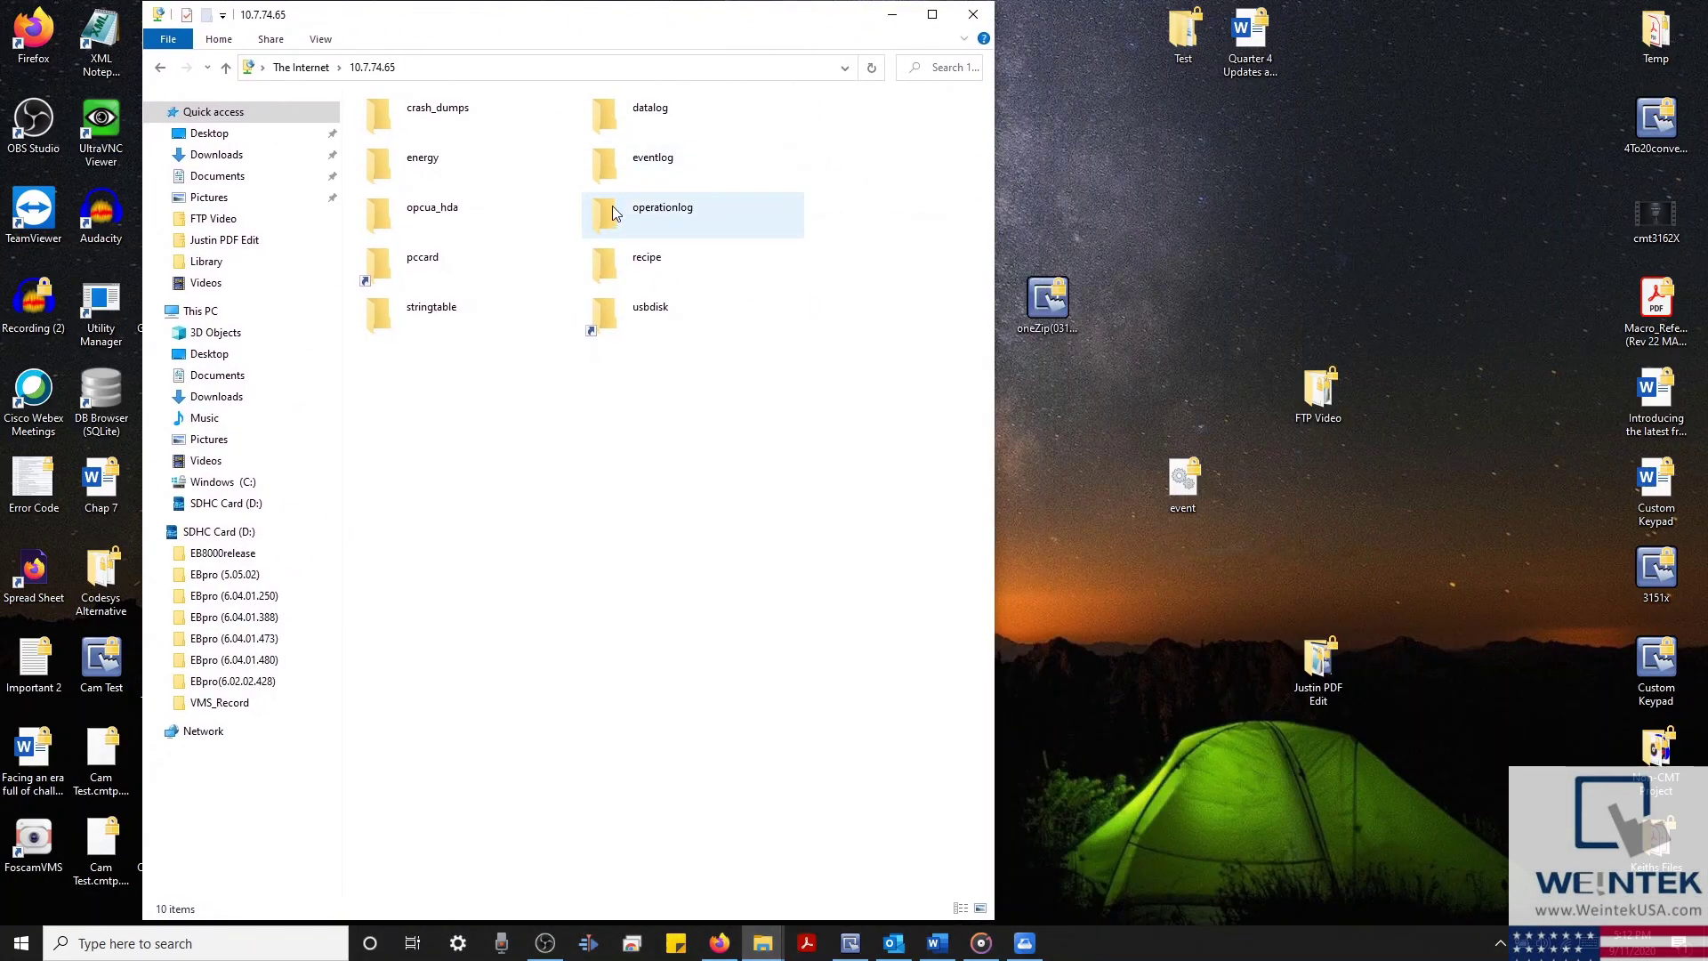
double_click(622, 169)
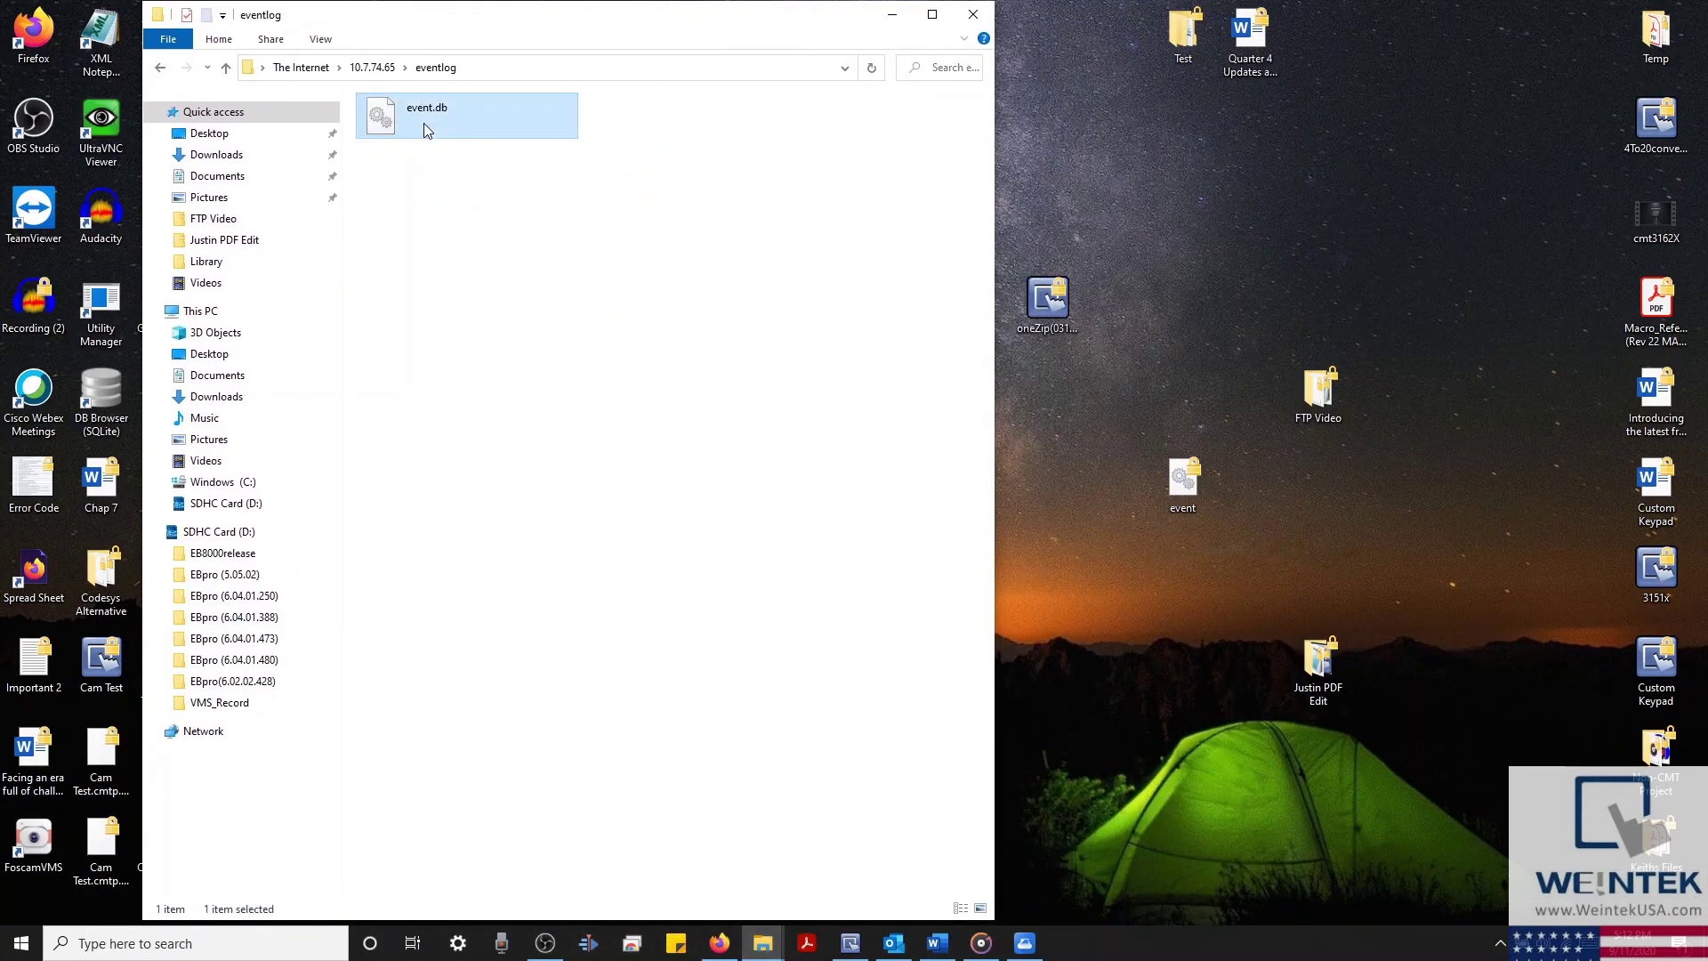
drag(425, 131, 1125, 183)
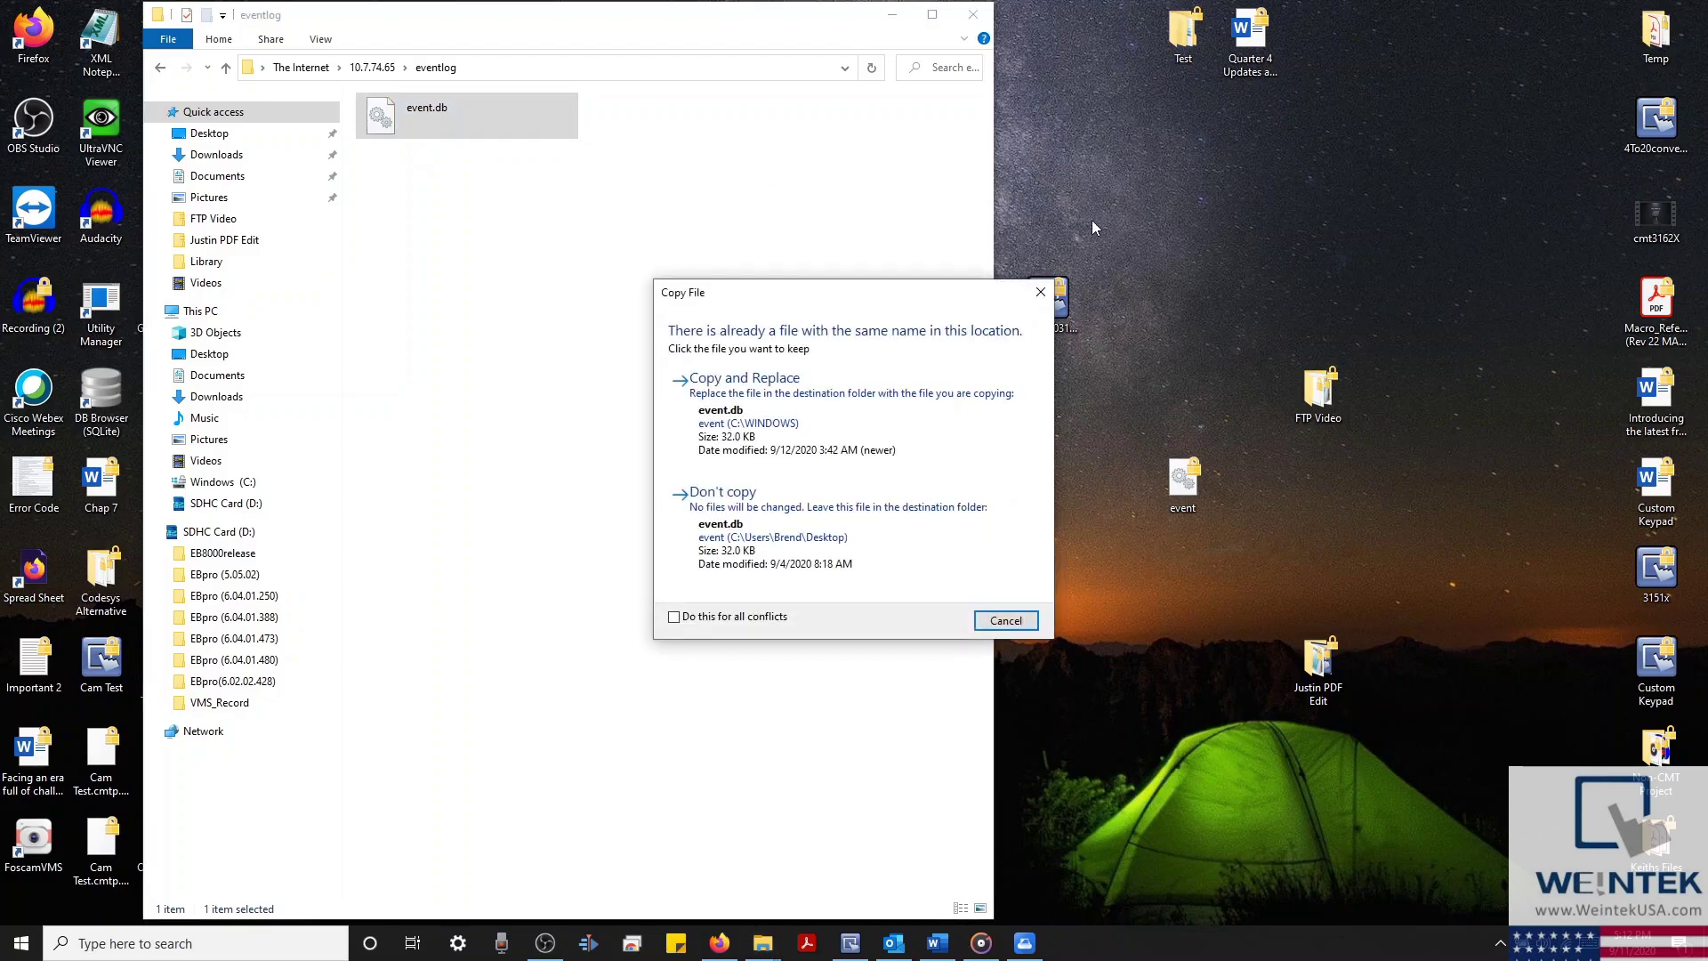
click(796, 445)
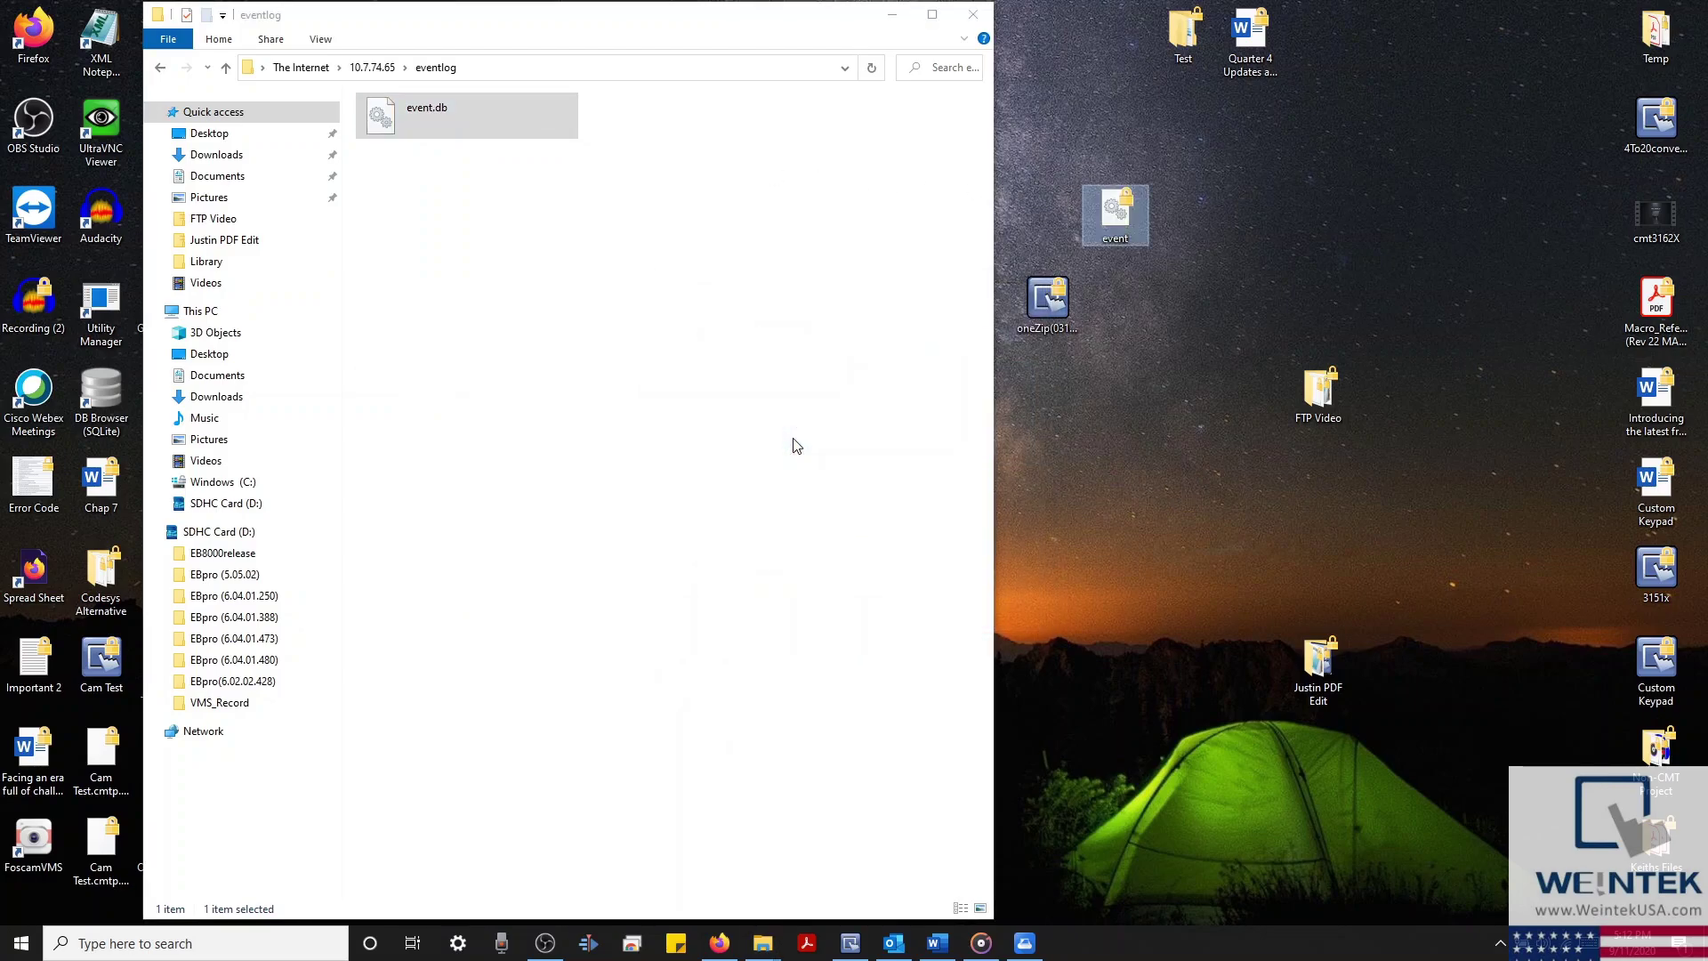
click(796, 446)
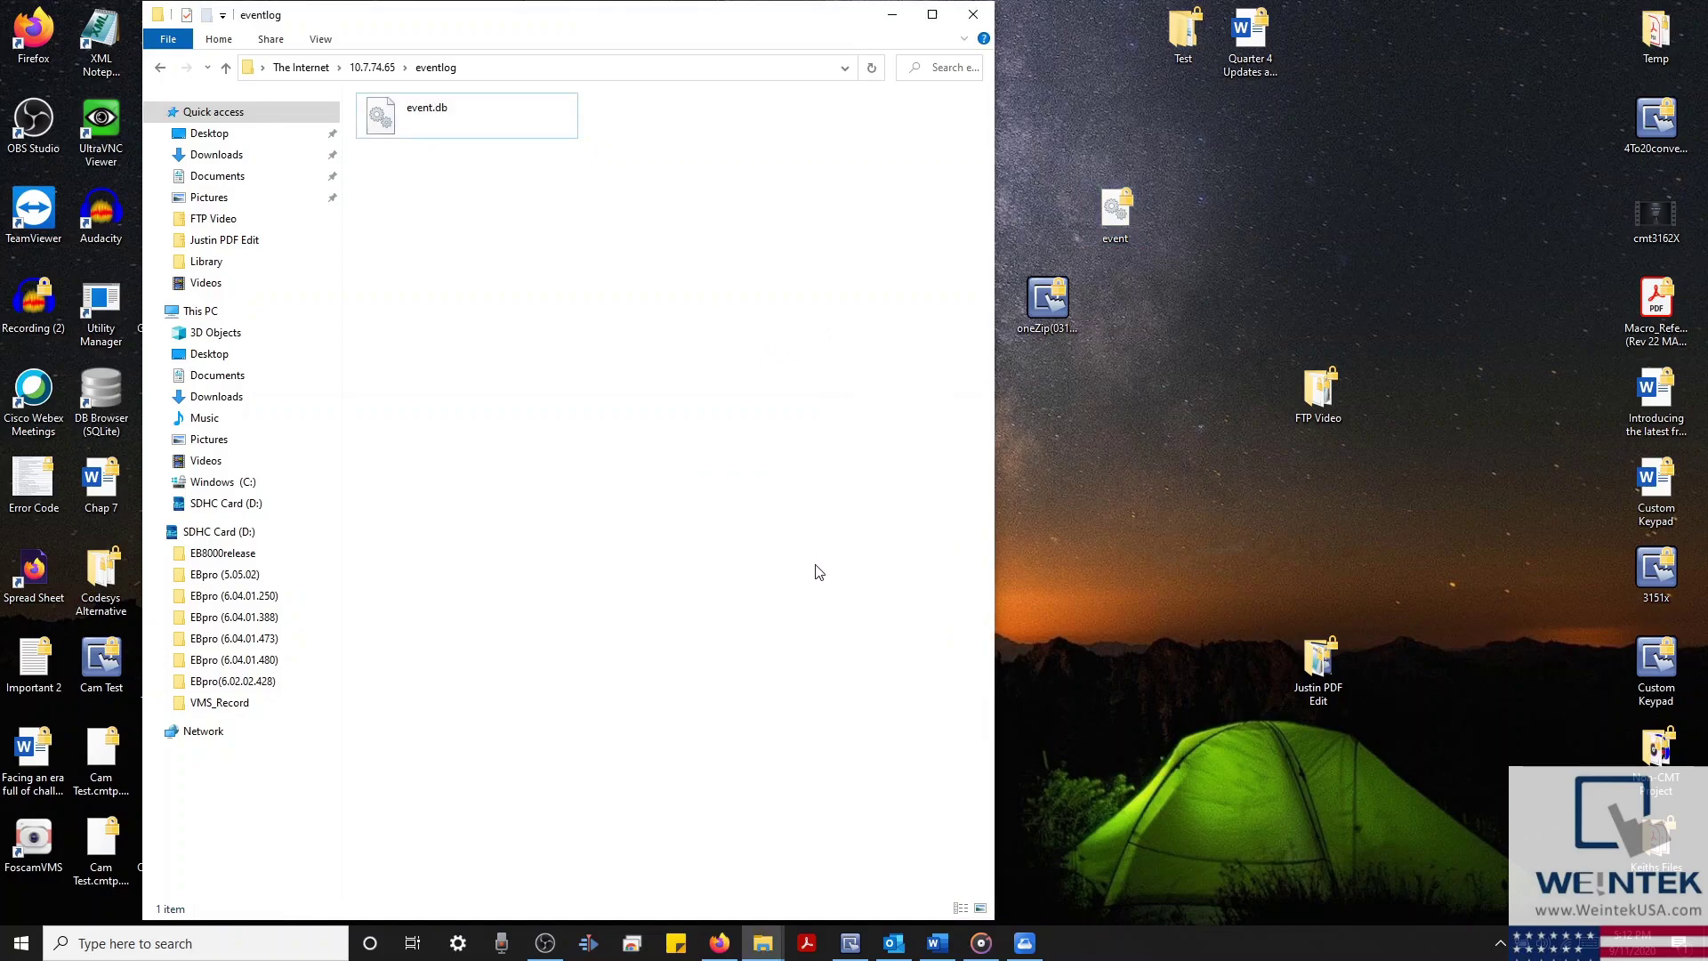
Step: In Firefox, bring up the Weintek download page and scroll down to the EasyAccess 2.0 listing
click(712, 950)
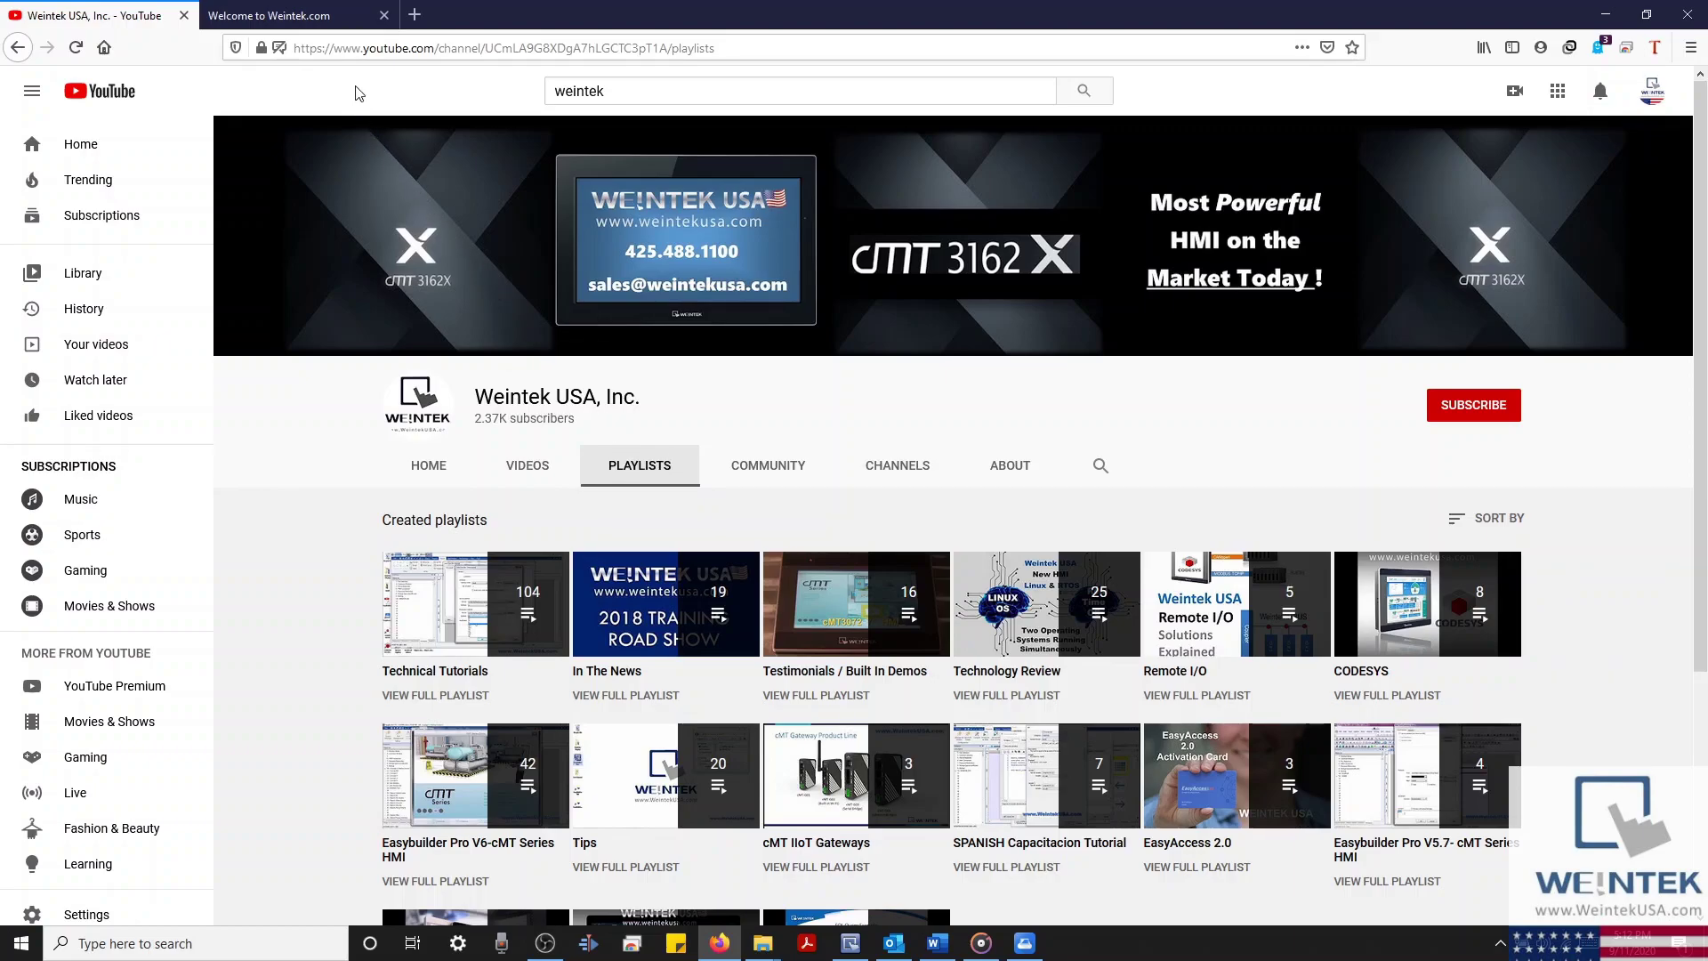
click(334, 12)
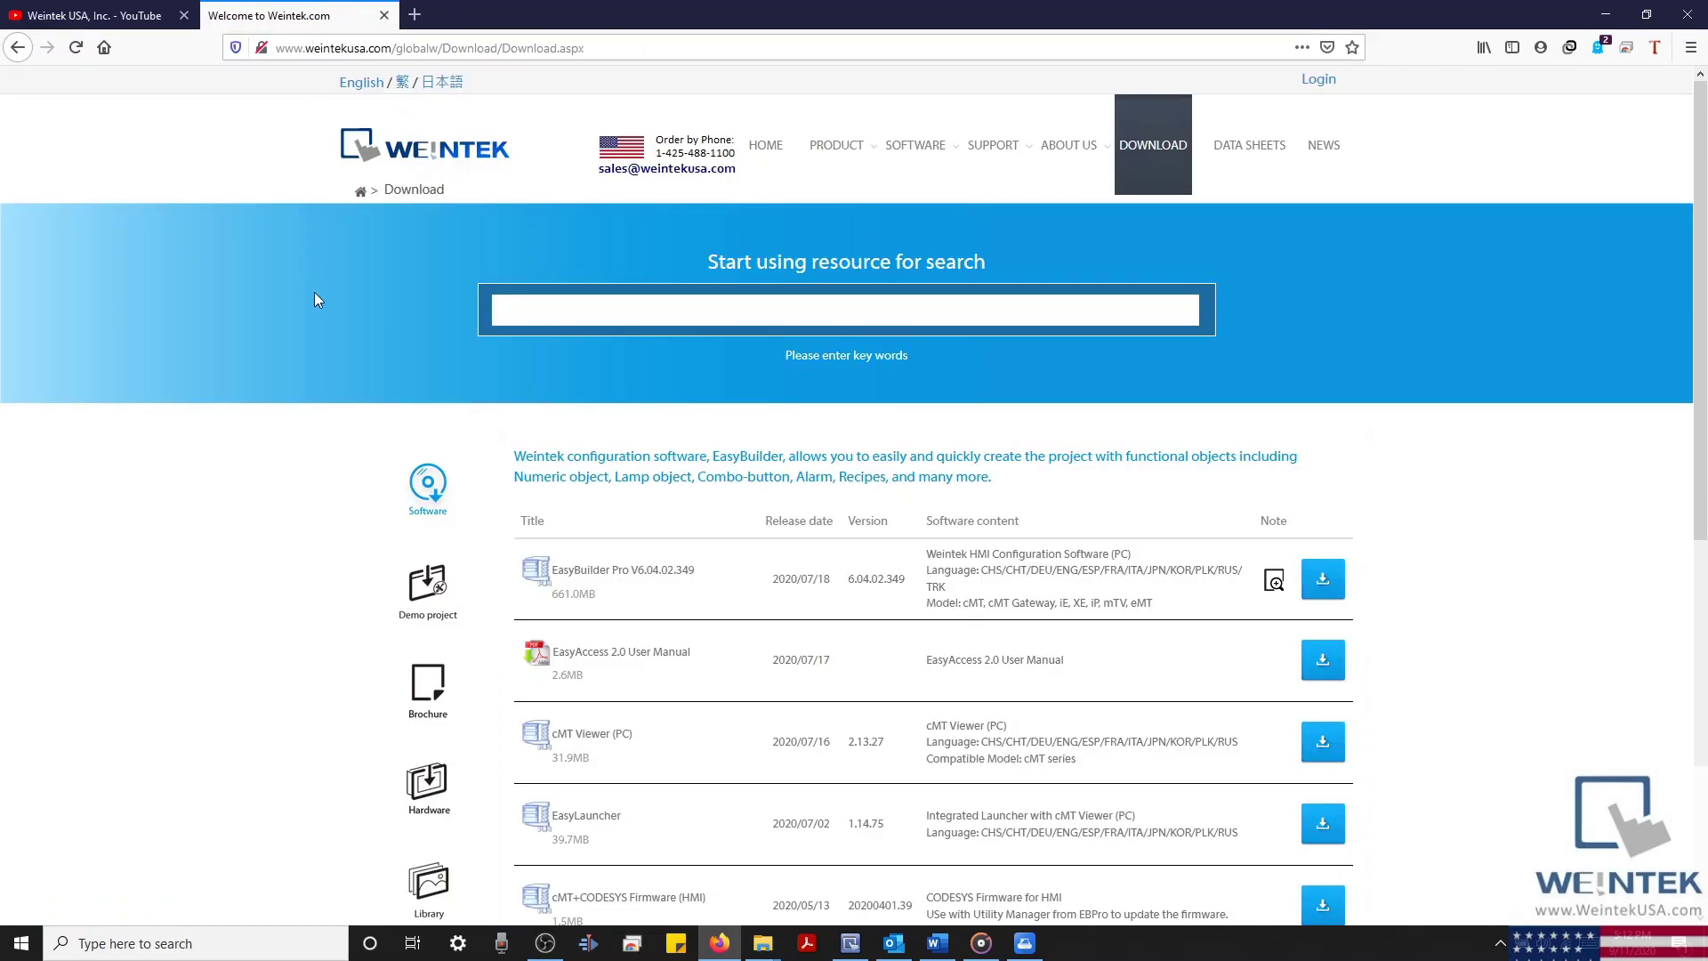
scroll(326, 524, down, 2)
scroll(327, 524, down, 3)
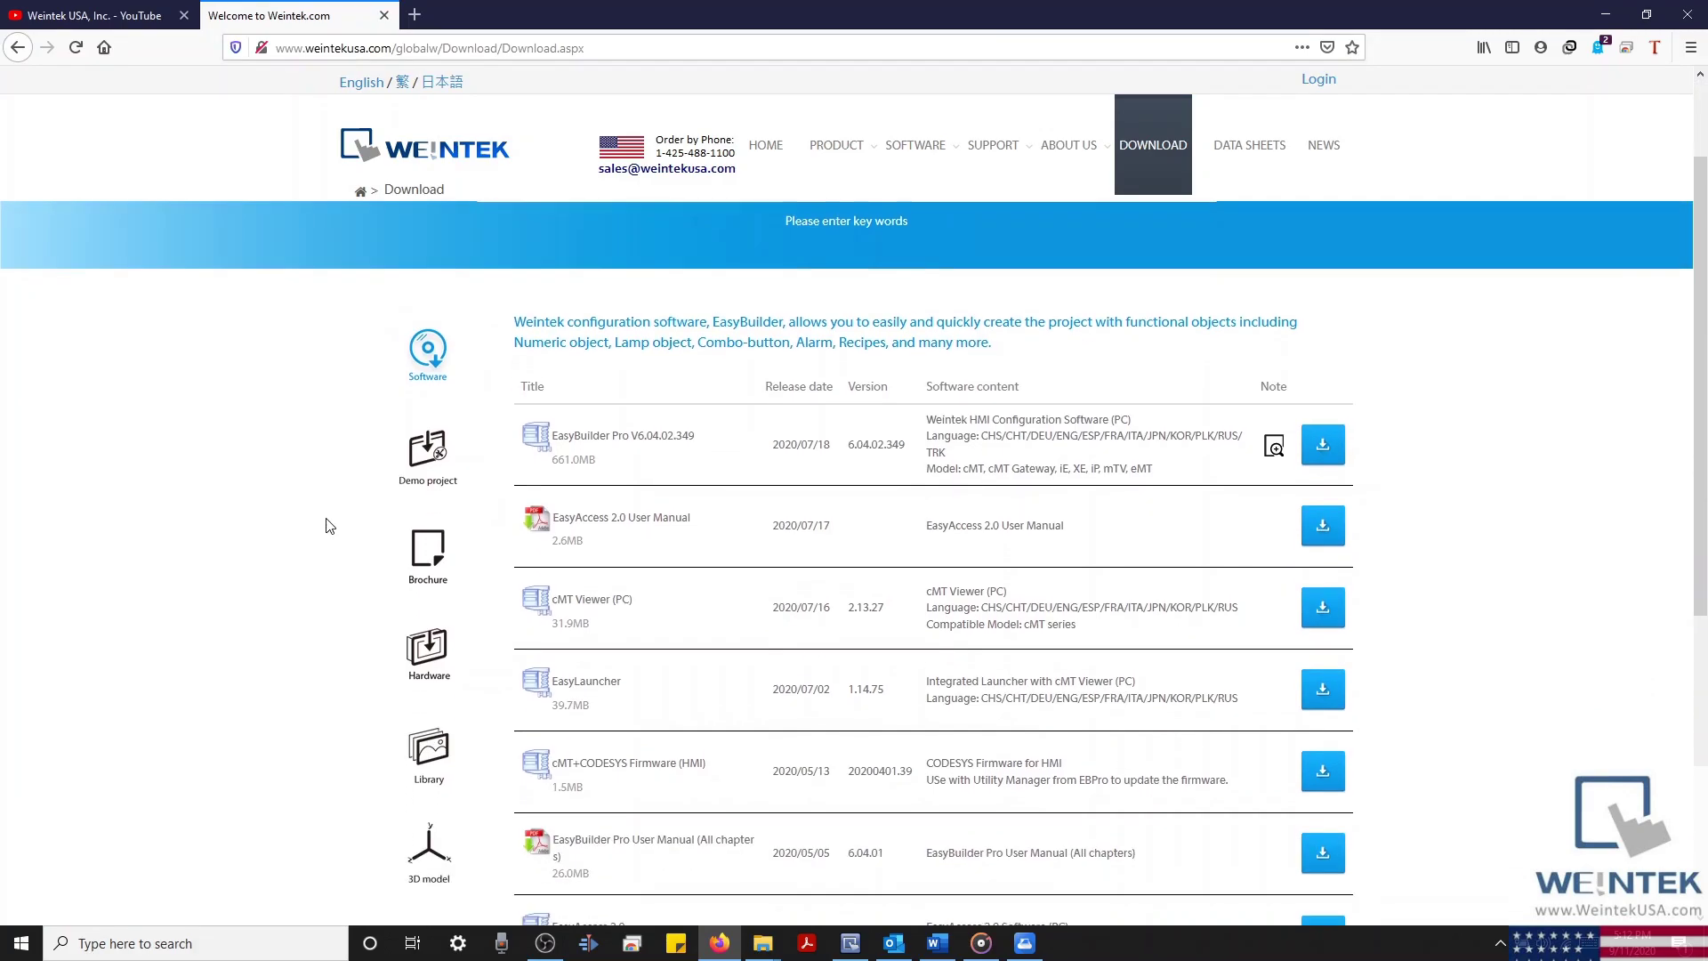